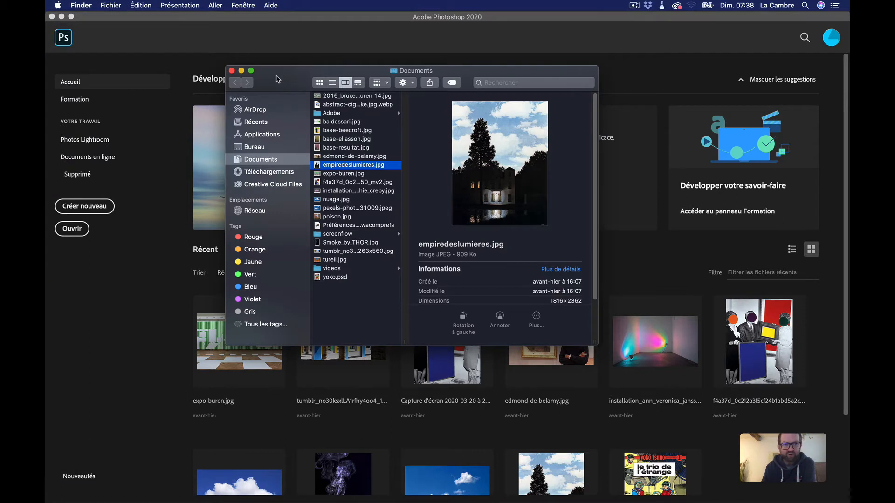
Step: Preview poison.jpg in the Documents folder and open turell.jpg with Adobe Photoshop 2020
left_click_drag(279, 79, 171, 53)
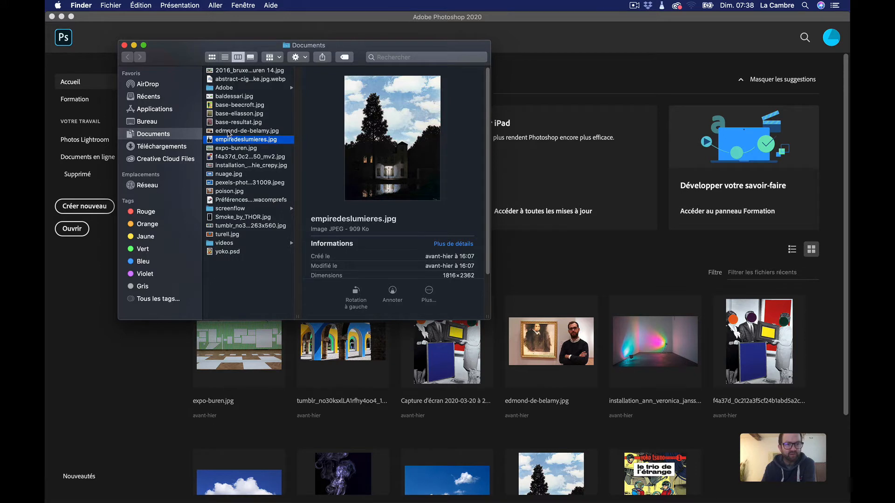
left_click(230, 192)
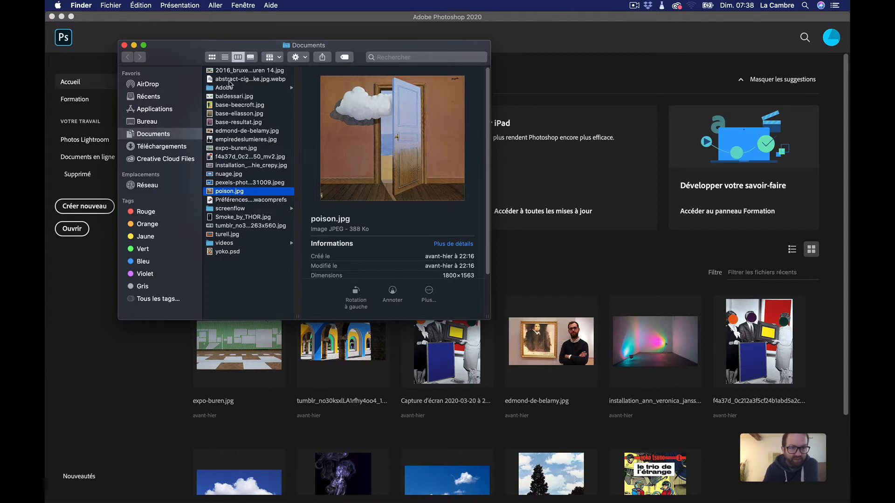
left_click(245, 235)
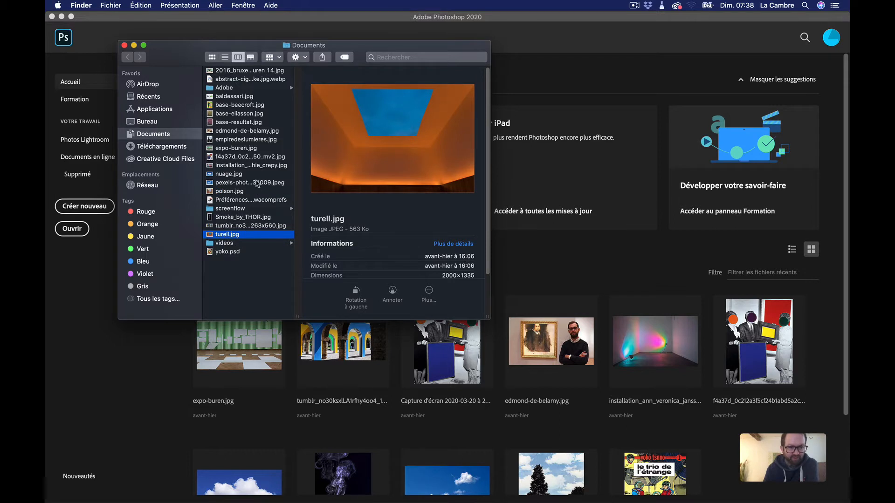
right_click(228, 235)
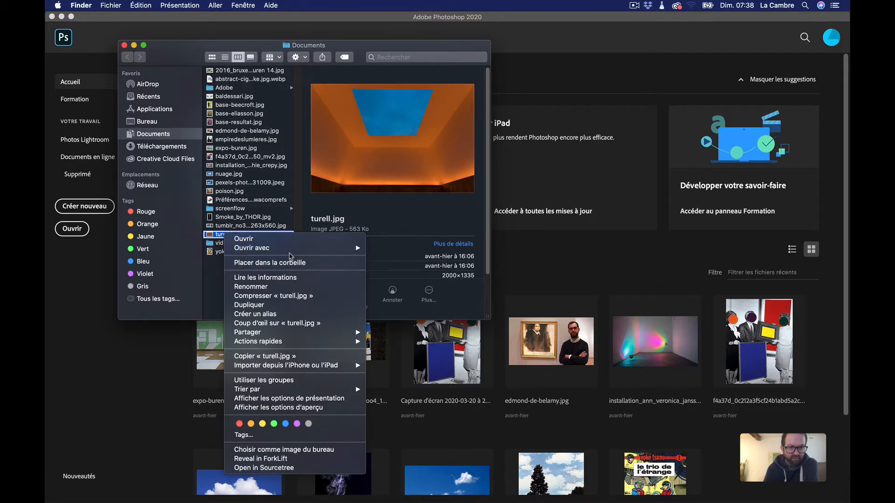
mouse_move(338, 252)
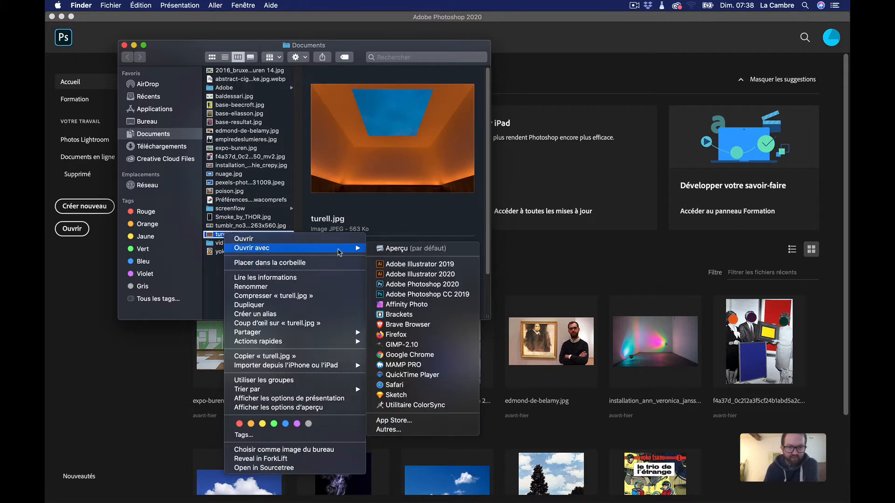
left_click(440, 286)
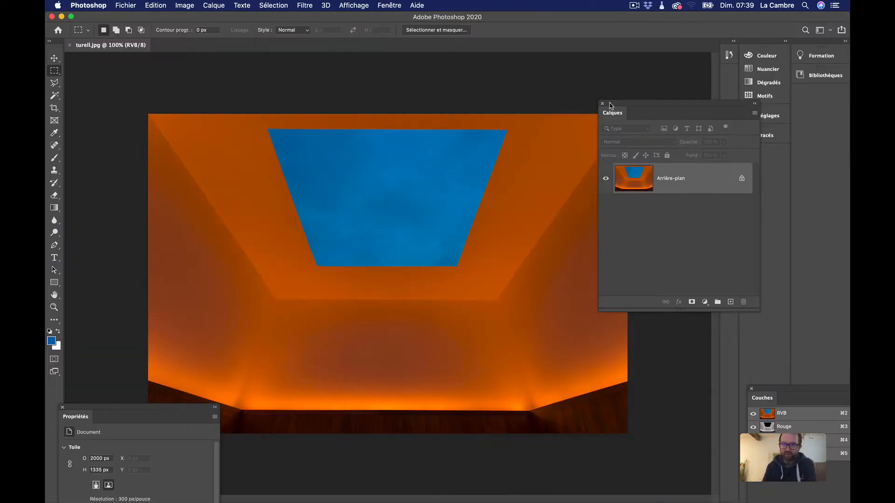
Step: Shift the image's hue to -82 with a direct Teinte/Saturation adjustment on the background layer
left_click_drag(610, 106, 674, 68)
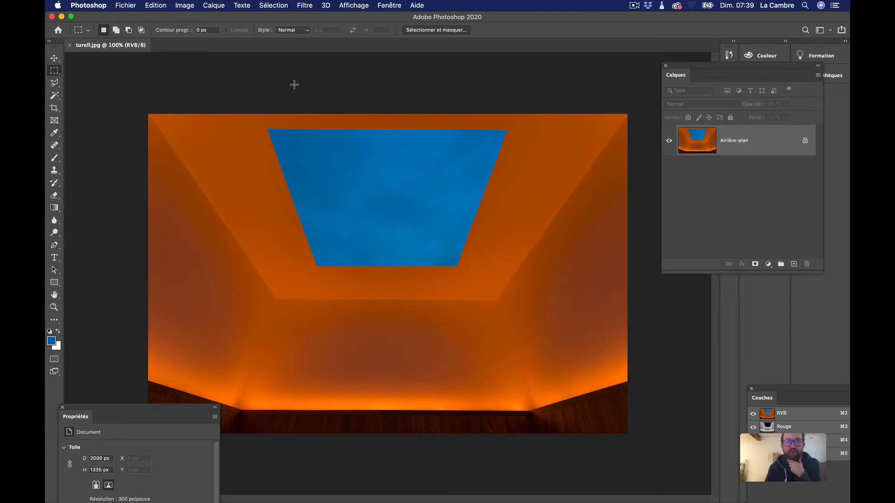
left_click(184, 6)
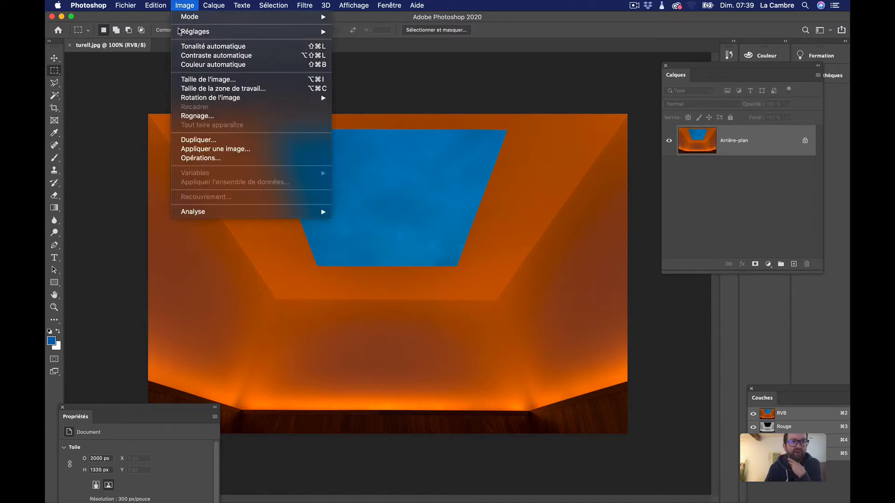
mouse_move(286, 33)
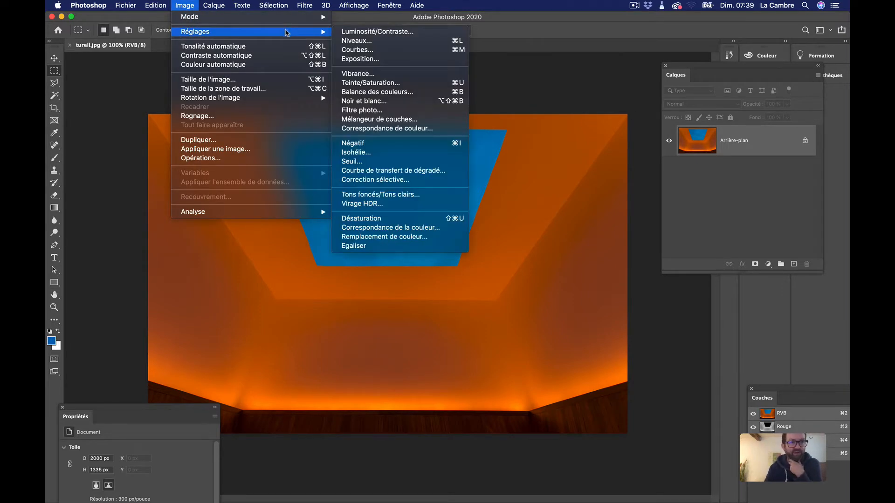
left_click(383, 84)
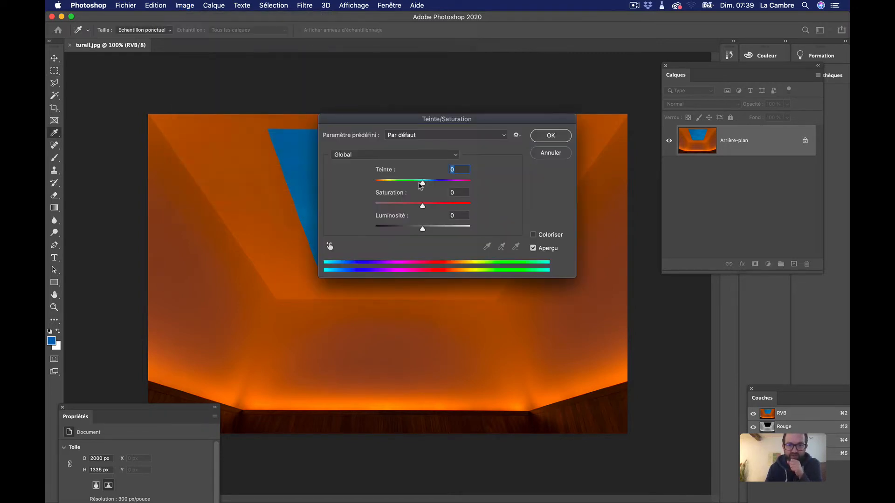
left_click_drag(422, 182, 400, 186)
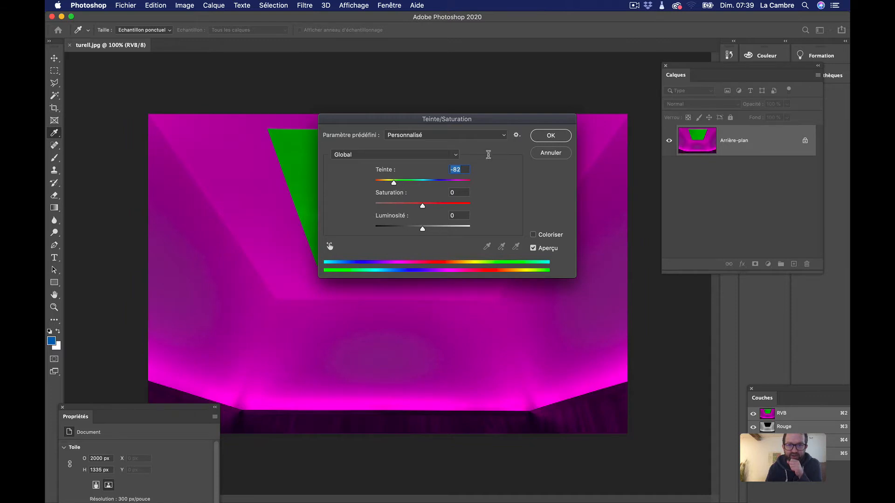
left_click(538, 136)
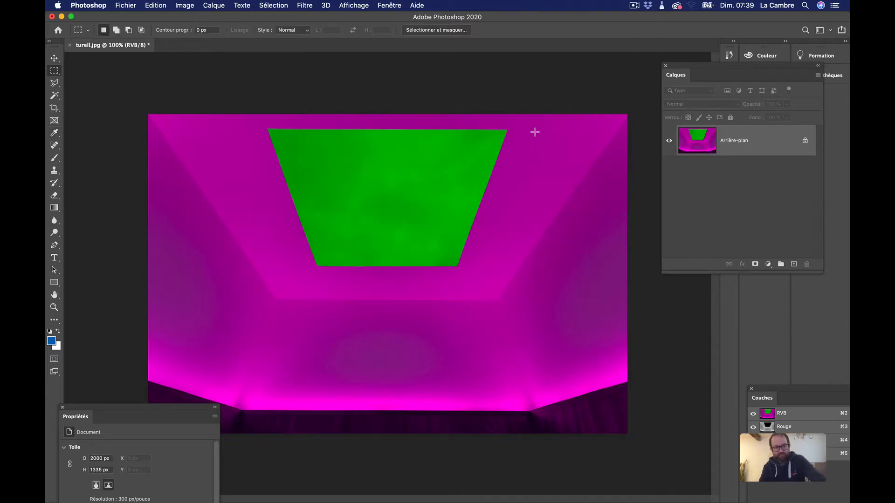
Step: Close the document properties and undo the direct hue adjustment
left_click(63, 408)
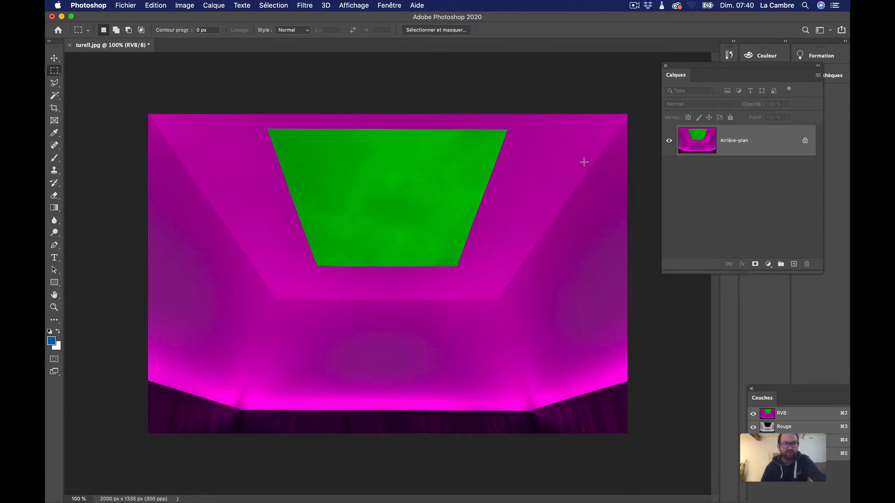
key("super+z")
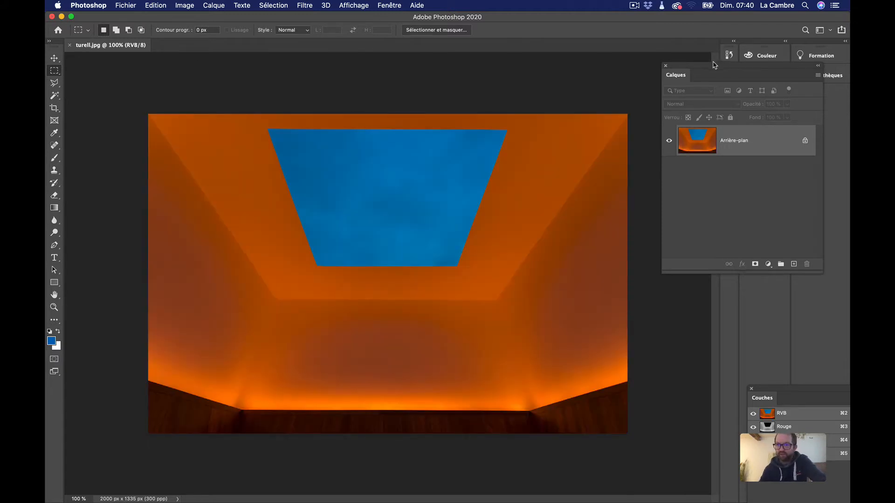
Step: Add a pure red solid-colour (Couleur unie) fill layer above the background
left_click_drag(715, 66, 697, 89)
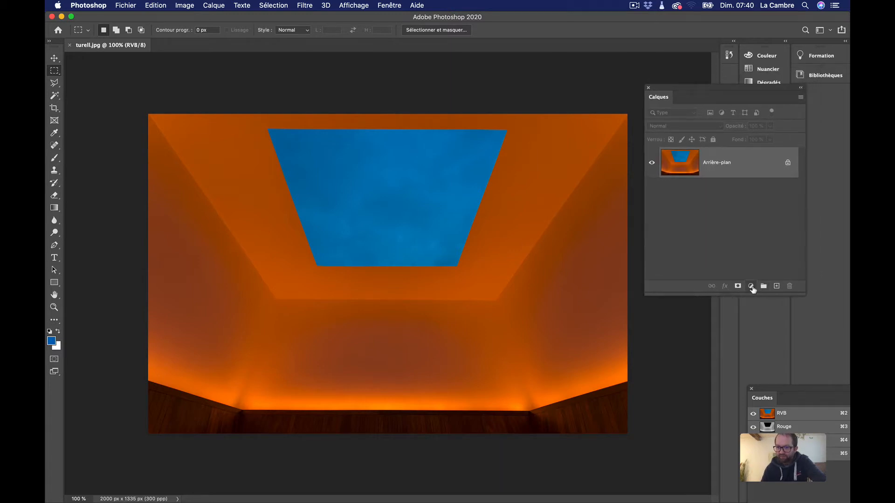
left_click(750, 286)
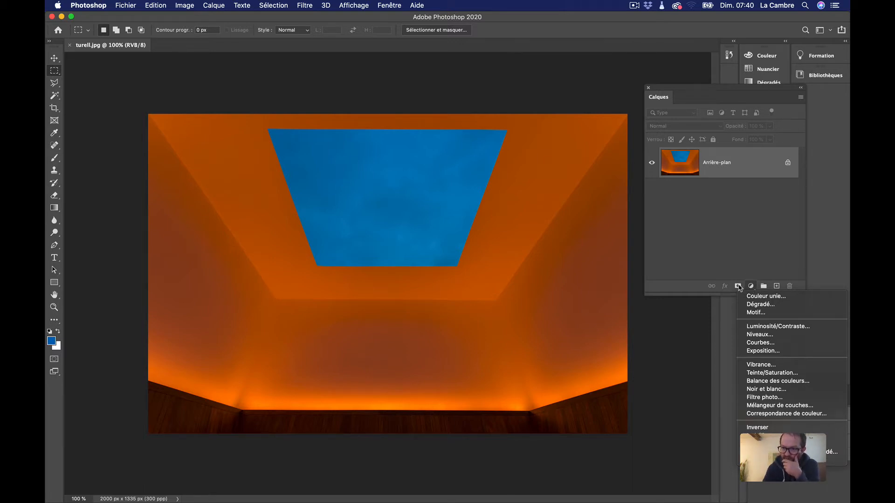
left_click(739, 286)
left_click(750, 287)
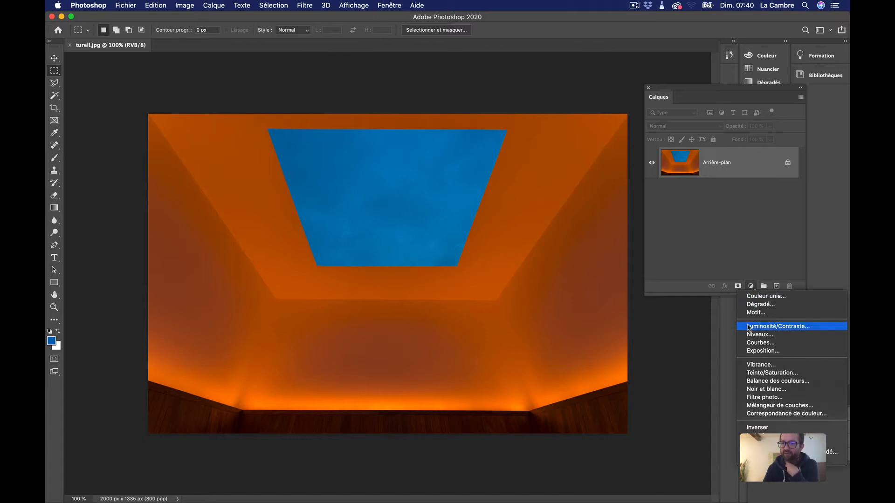
left_click(685, 92)
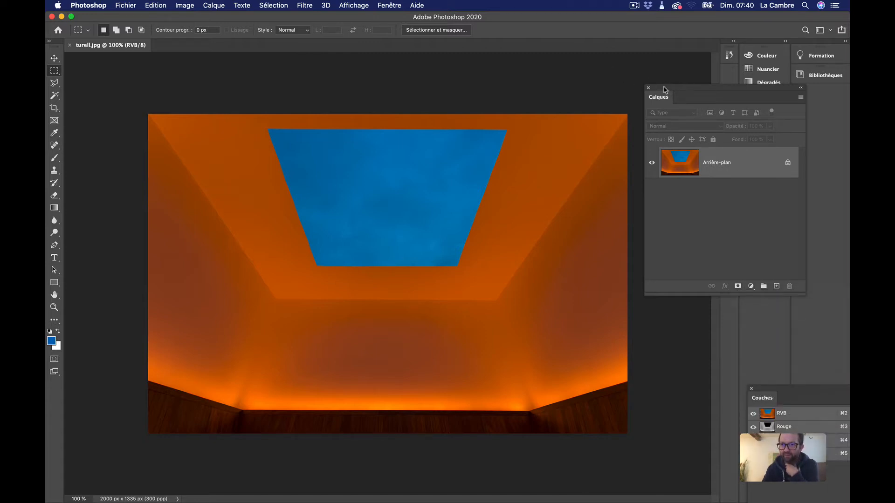
left_click_drag(665, 87, 608, 58)
left_click(694, 257)
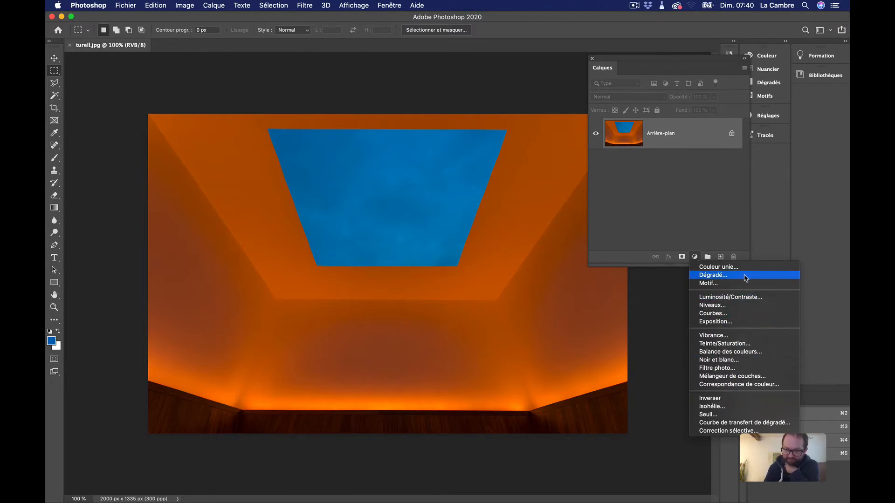
left_click(721, 269)
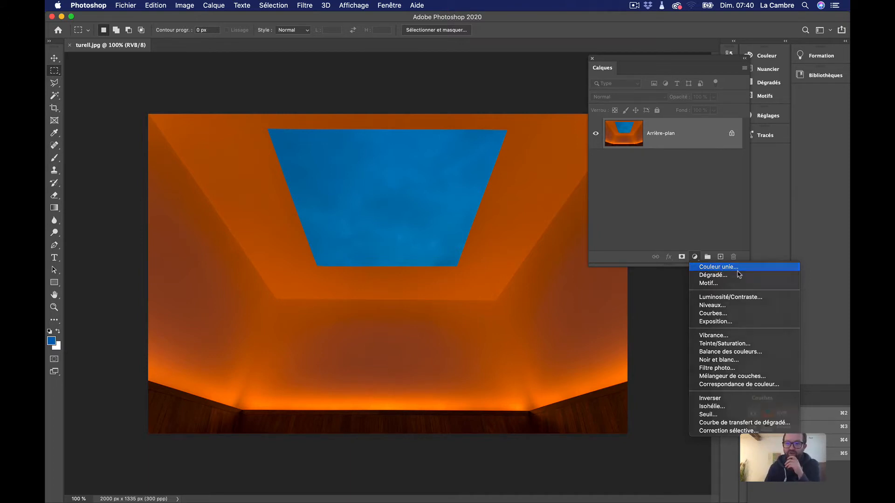
left_click_drag(644, 191, 632, 171)
key("Return")
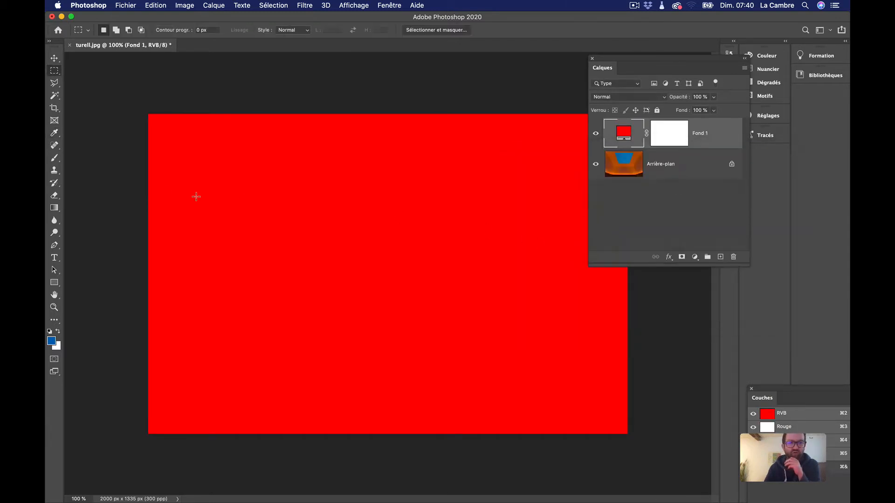
Step: Fill the red fill layer's mask with a diagonal black-to-white linear gradient from the image's upper-left corner to its lower-right corner
left_click_drag(712, 137, 704, 173)
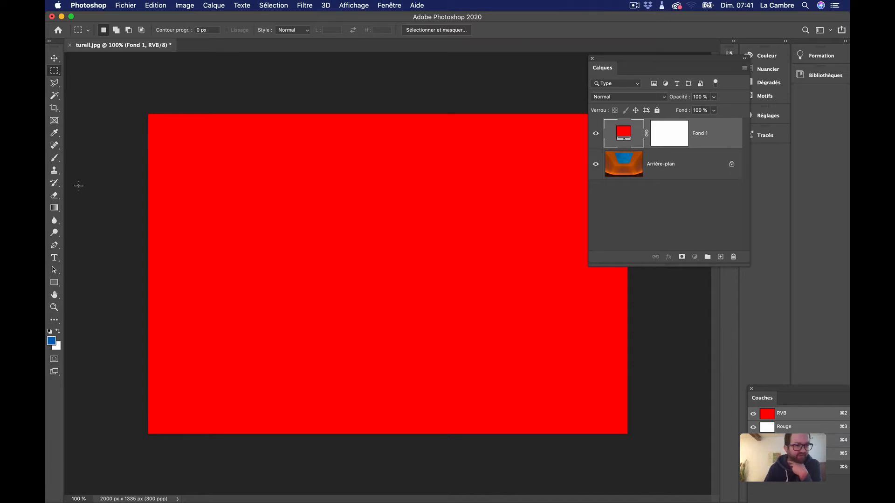
left_click(54, 208)
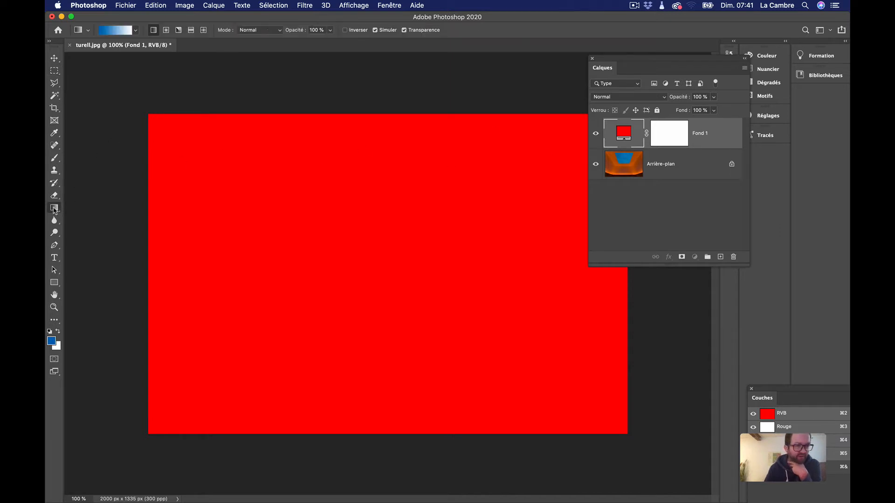
left_click(659, 133)
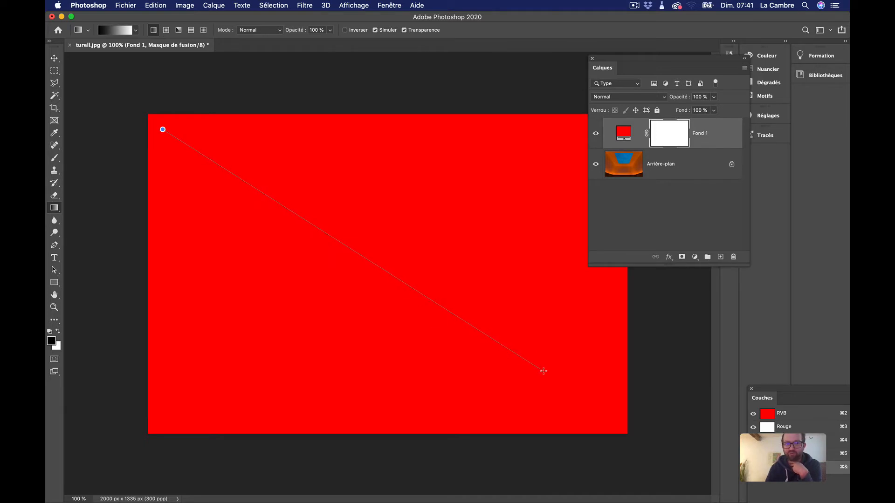
left_click_drag(543, 371, 554, 394)
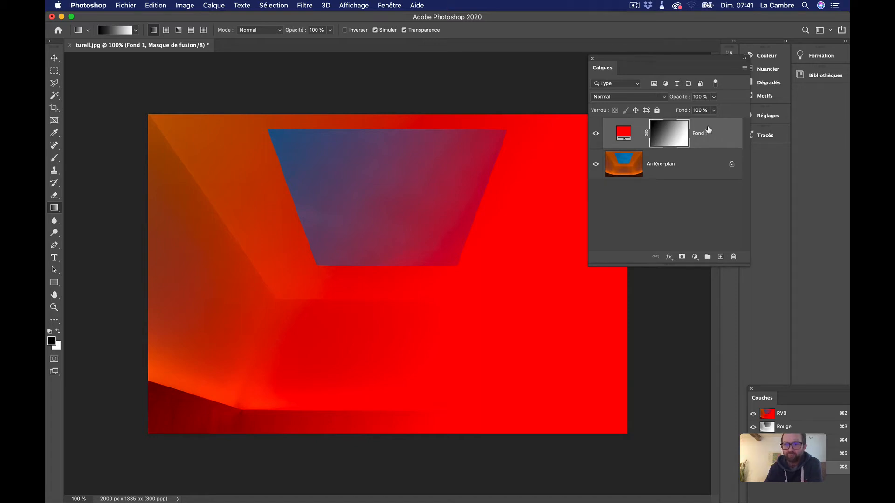
Step: Set the red fill layer's blend mode to Produit, and delete the layer after viewing the effect
left_click(664, 99)
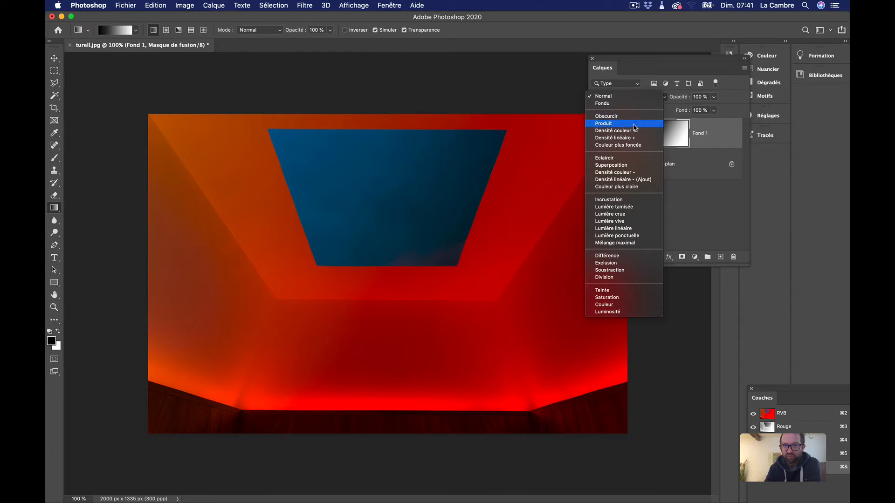
left_click(634, 124)
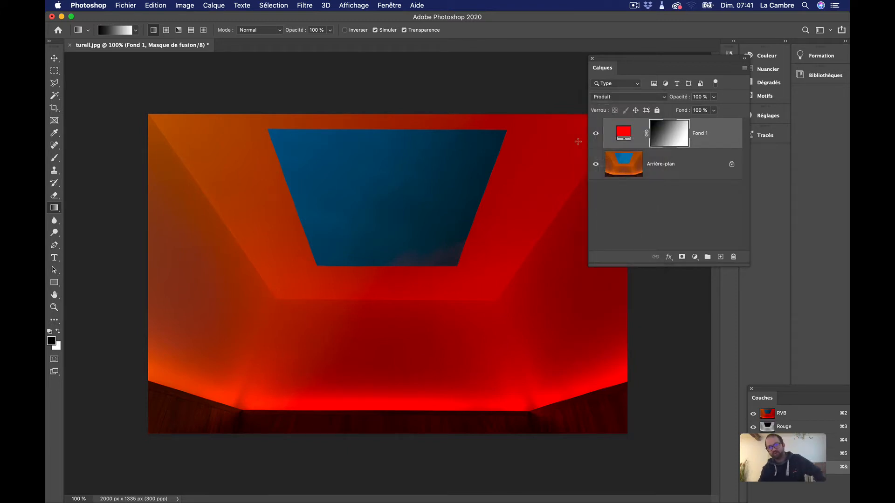
left_click_drag(717, 138, 734, 258)
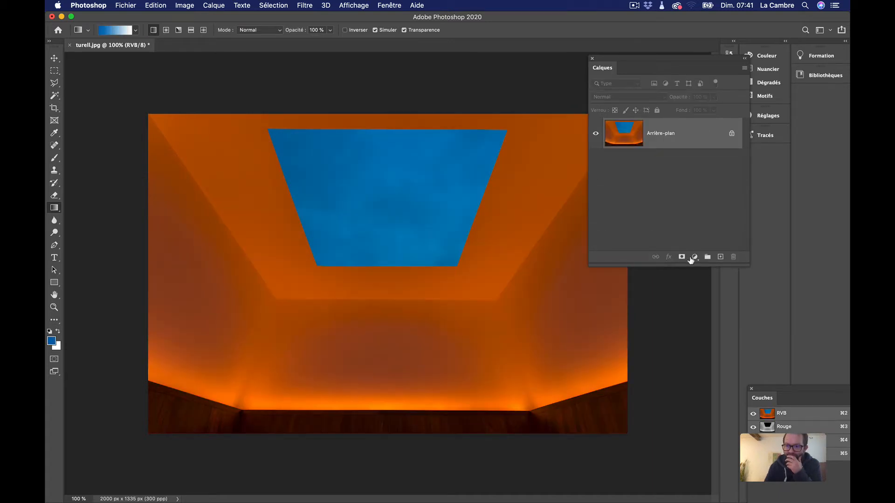
Step: Add a Teinte/Saturation adjustment layer above the background and arrange its properties beside the image at full height
left_click(693, 258)
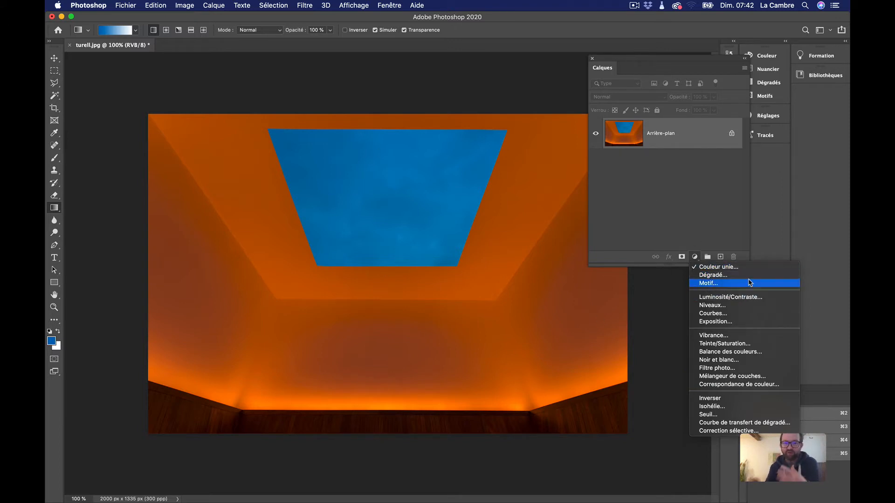
left_click(745, 345)
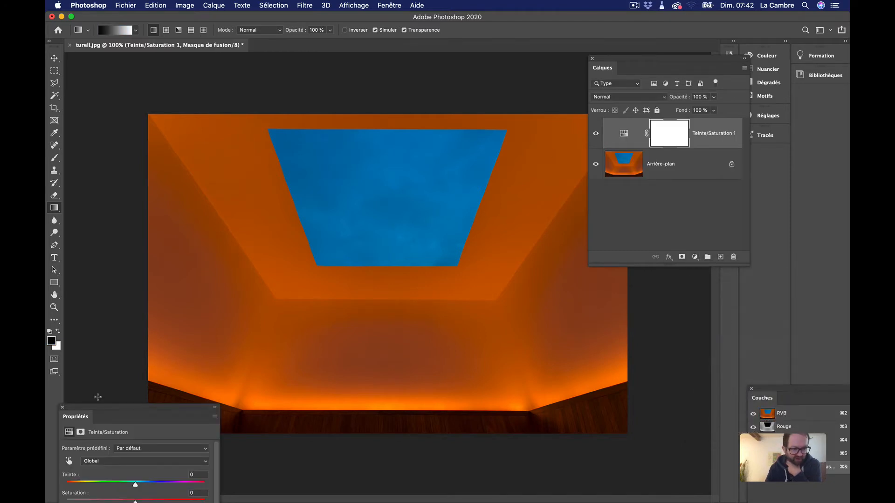
left_click_drag(91, 409, 573, 209)
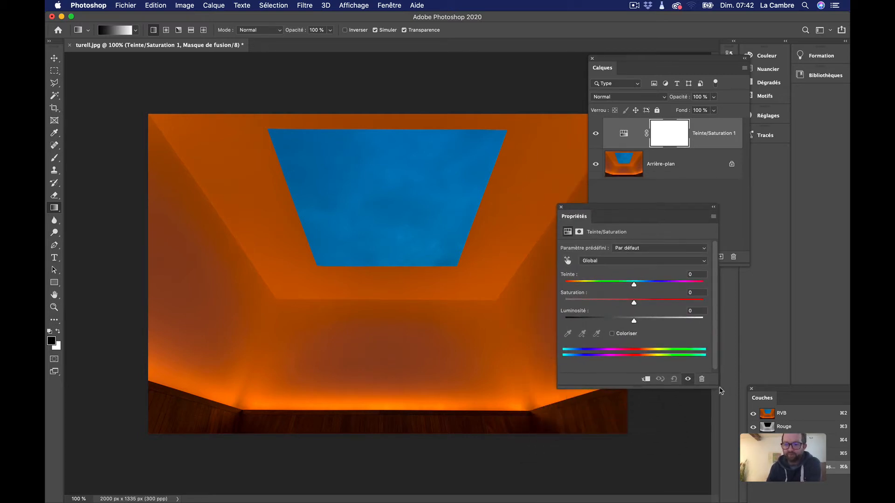
left_click_drag(714, 385, 719, 412)
Step: Test a Teinte of +37 on the adjustment layer, and settle on Teinte -1, Saturation 0 and Luminosité 0
left_click_drag(630, 284, 636, 319)
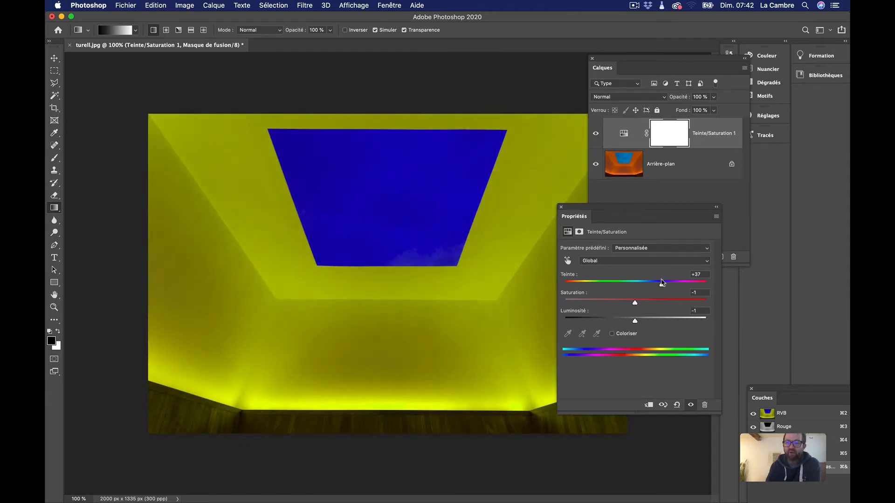
left_click_drag(662, 283, 635, 286)
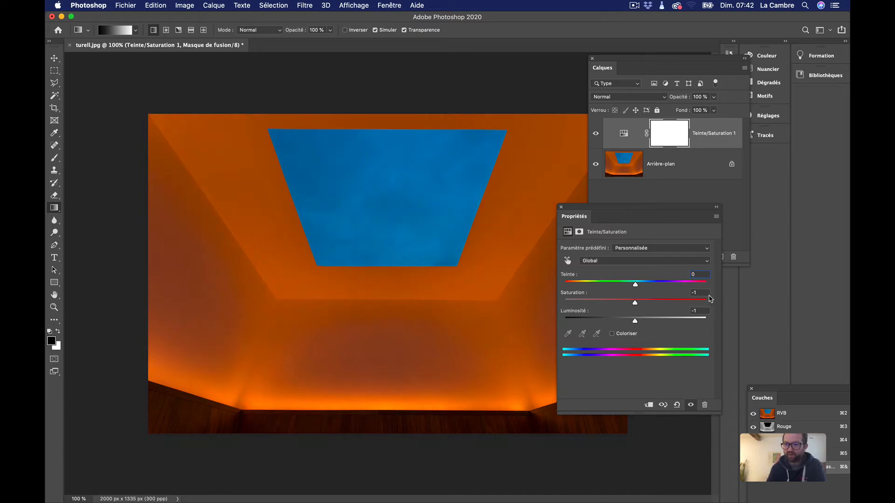
type("0")
left_click(701, 310)
type("0")
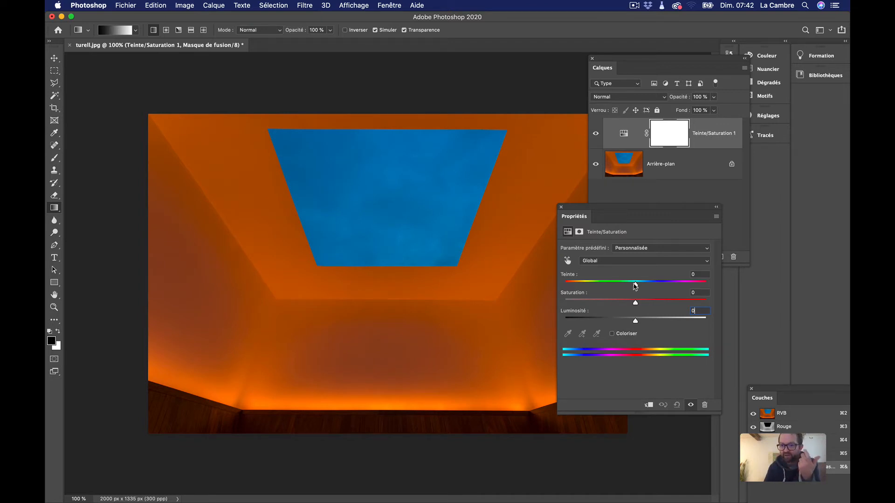
mouse_move(635, 284)
left_mouse_down()
mouse_move(589, 285)
mouse_move(650, 283)
mouse_move(624, 283)
mouse_move(634, 286)
left_mouse_up()
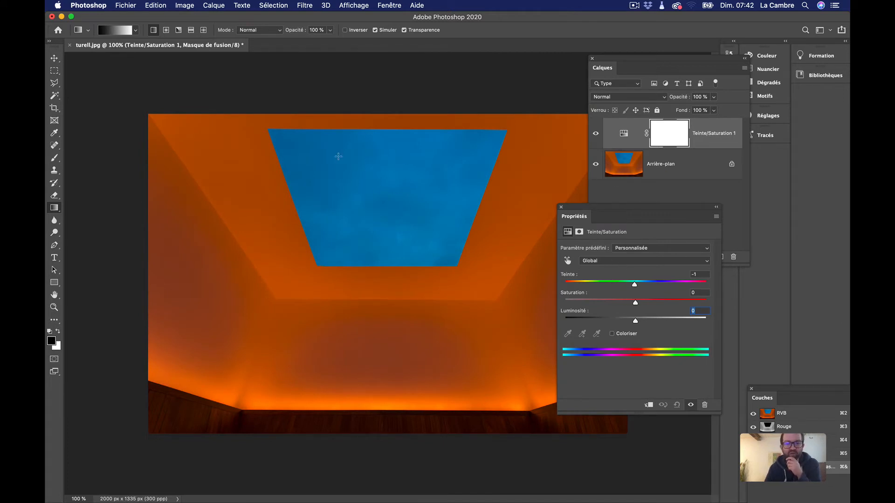
Step: Limit the Teinte/Saturation adjustment to the Bleus range and try a Teinte of -1 on it
left_click(613, 261)
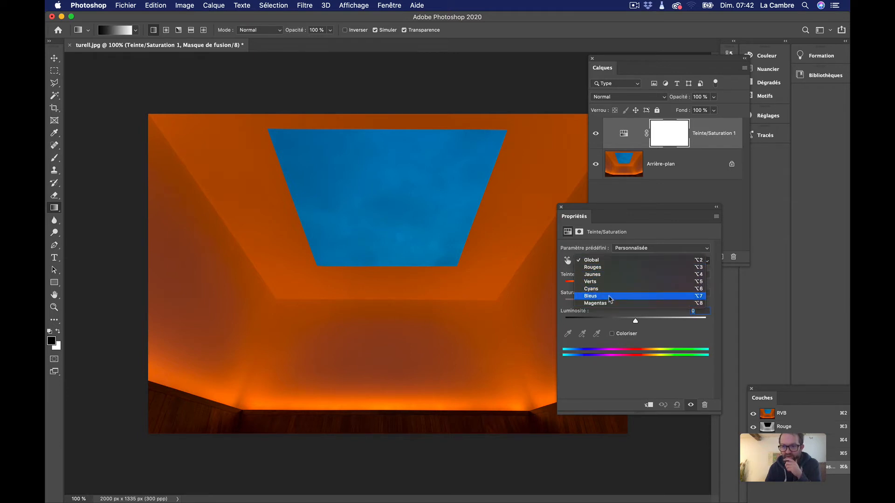
left_click(589, 297)
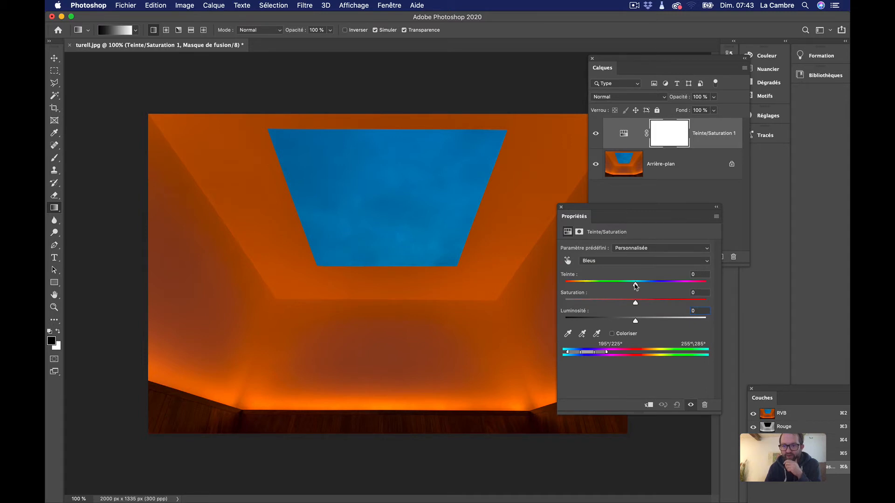
mouse_move(635, 286)
left_mouse_down()
mouse_move(591, 287)
mouse_move(690, 289)
mouse_move(589, 289)
mouse_move(638, 293)
left_mouse_up()
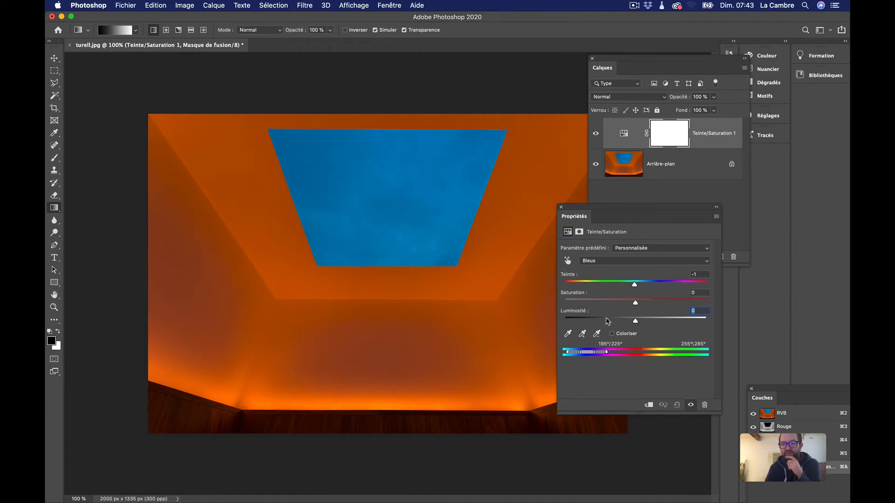
left_click(634, 261)
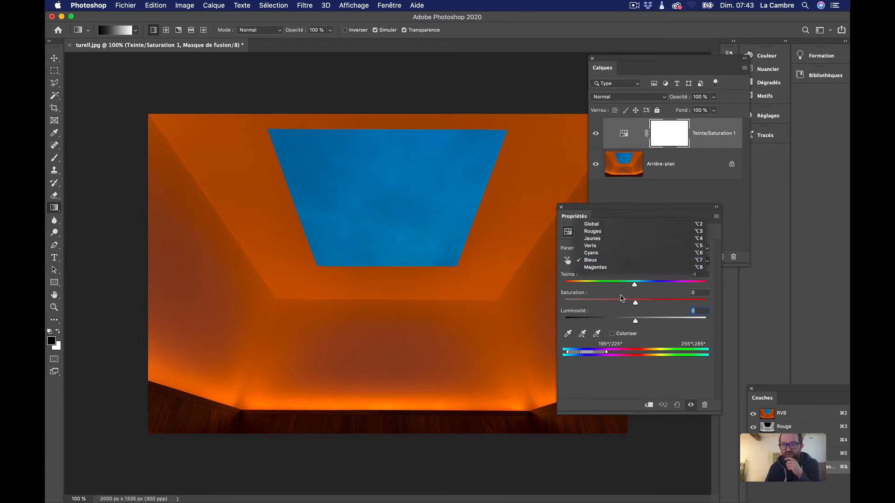
left_click(613, 264)
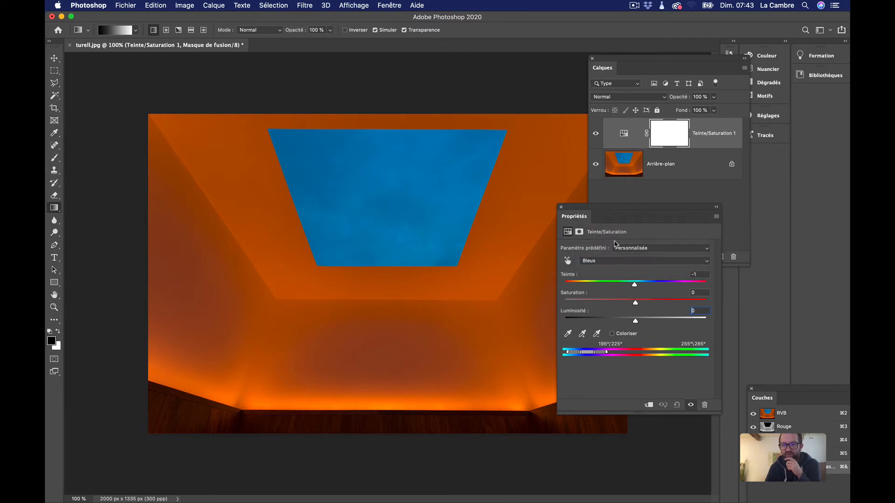
Step: Sample the sky's blue to define the adjusted colour range, and set its Teinte to -90, Saturation to -40 and Luminosité to +10
left_click(566, 329)
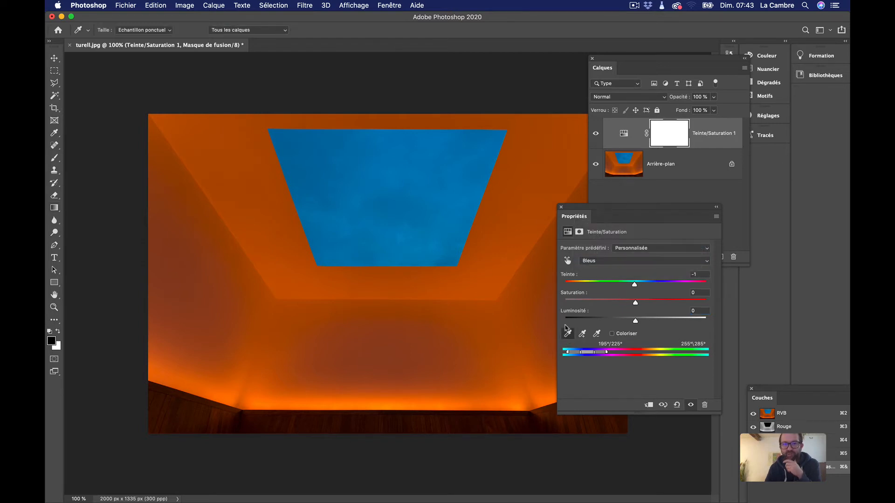
left_click(331, 155)
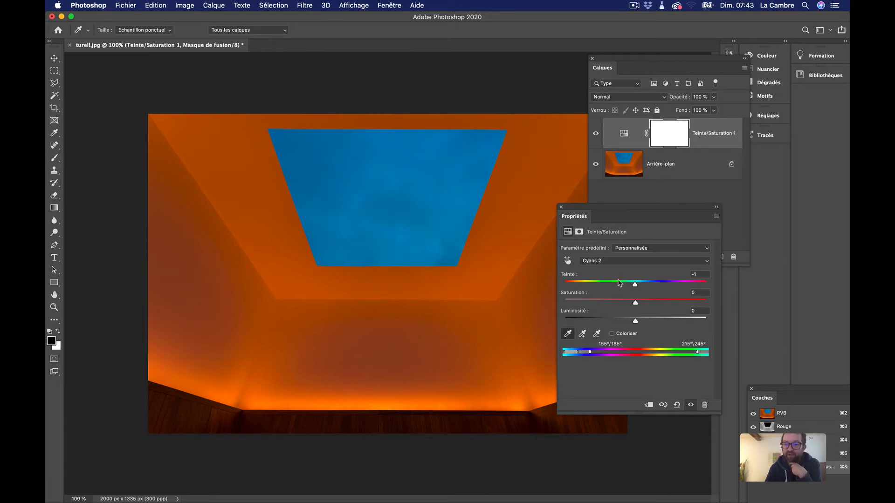
left_click_drag(636, 284, 620, 285)
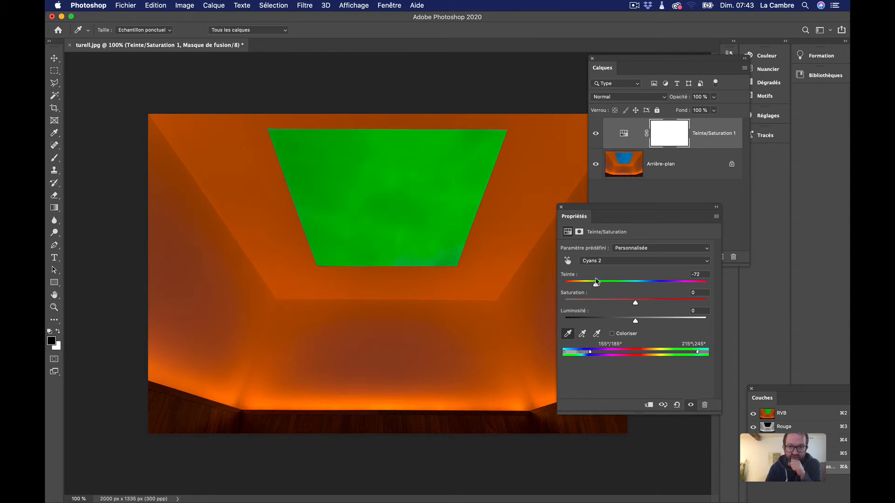
mouse_move(599, 286)
left_mouse_down()
mouse_move(688, 287)
mouse_move(578, 286)
mouse_move(617, 287)
mouse_move(590, 285)
left_mouse_up()
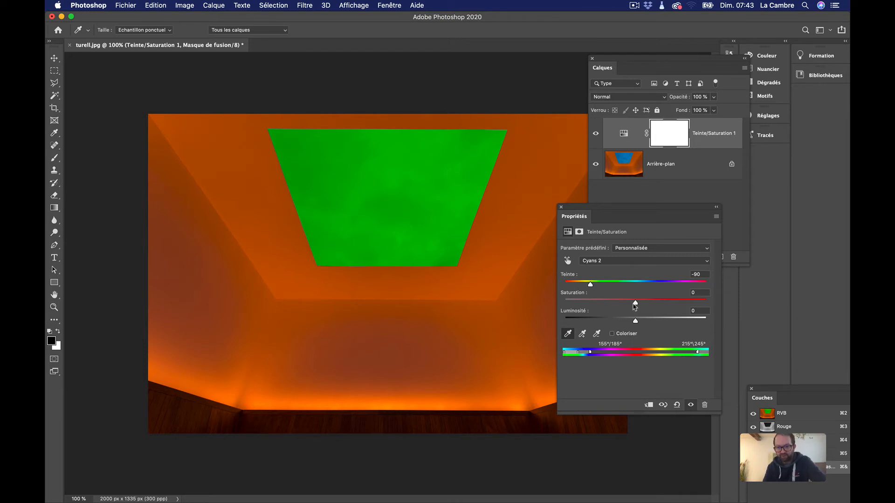
left_click_drag(631, 303, 620, 303)
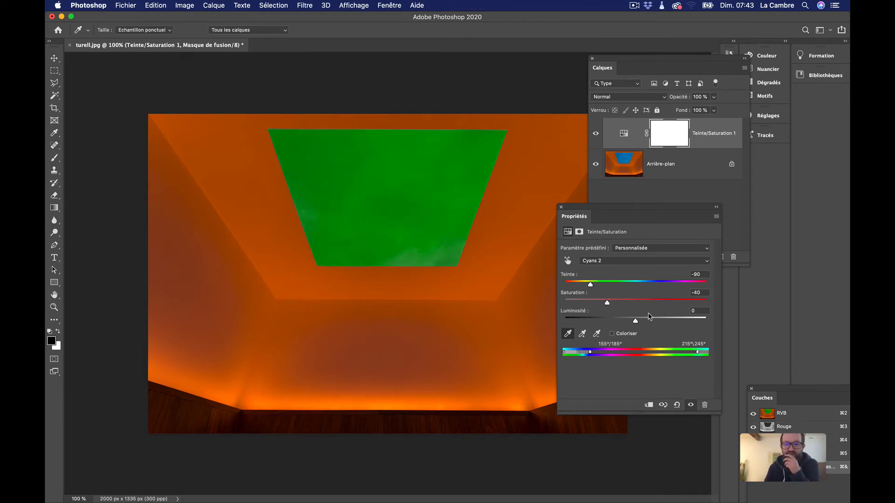
mouse_move(637, 323)
left_mouse_down()
mouse_move(671, 322)
mouse_move(642, 321)
left_mouse_up()
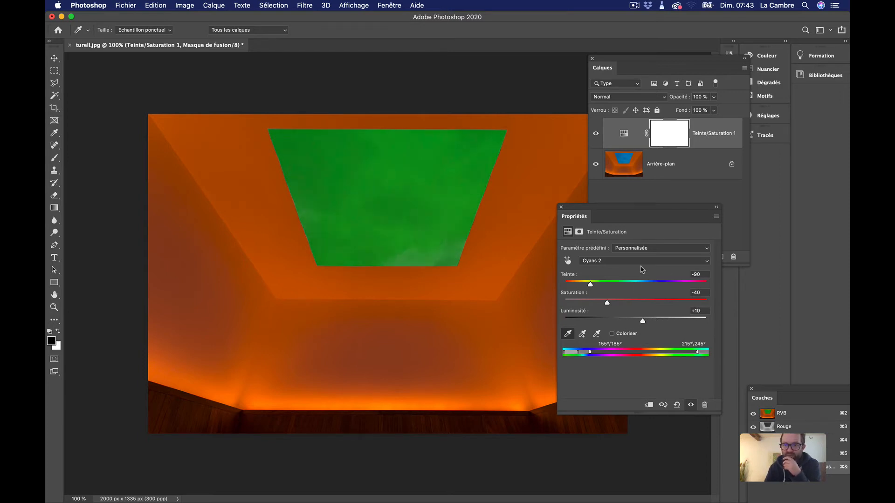
Step: Try a Teinte of -19 on the sampled sky range, and reset its Teinte, Saturation and Luminosité to 0
left_click_drag(590, 285, 621, 284)
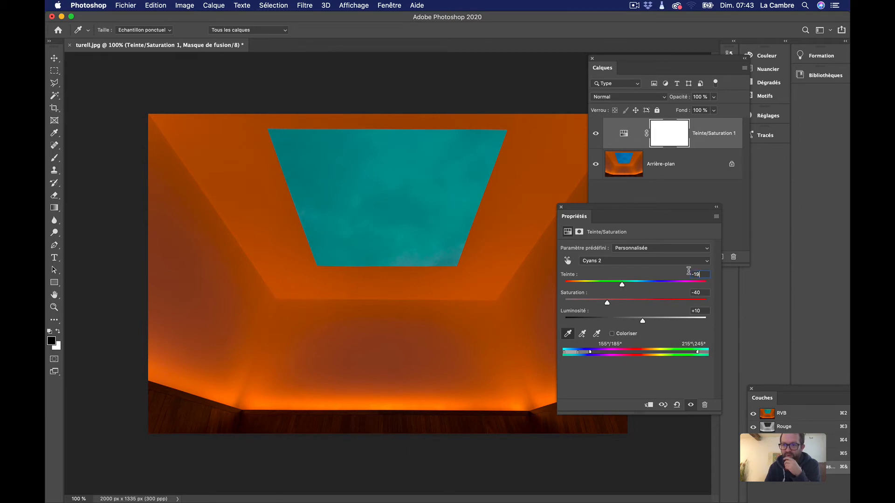
left_click_drag(688, 271, 632, 262)
type("0")
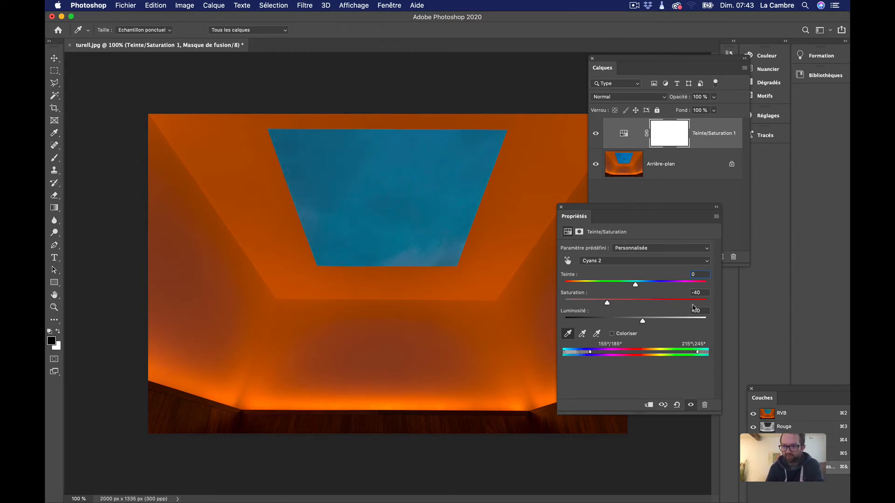
left_click(702, 293)
type("0")
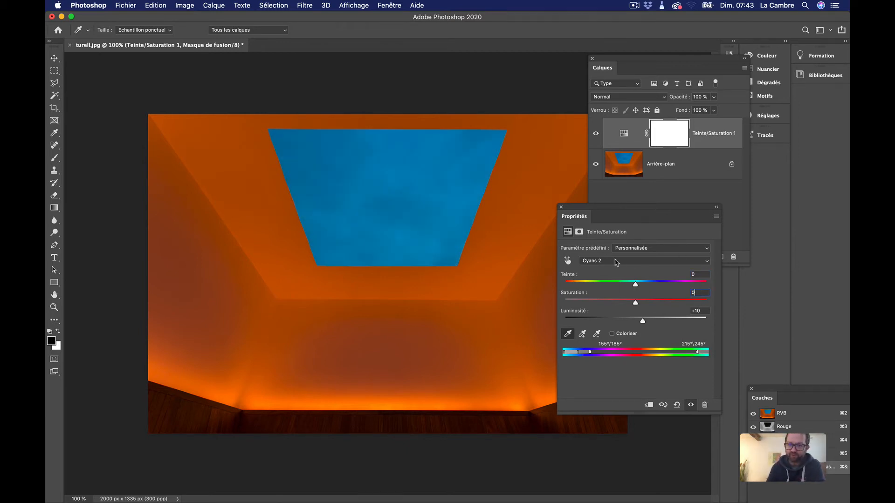
left_click(699, 310)
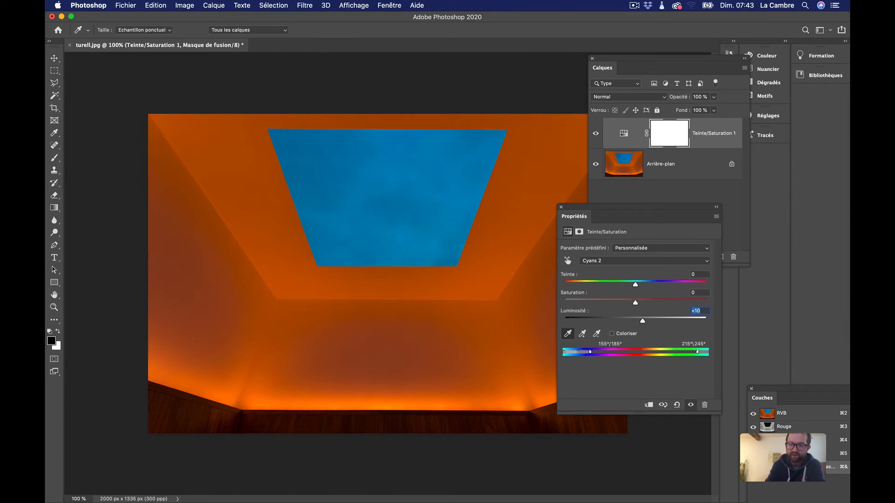
Step: Select the blue sky opening by outlining its four corners with the polygonal lasso
left_click(55, 83)
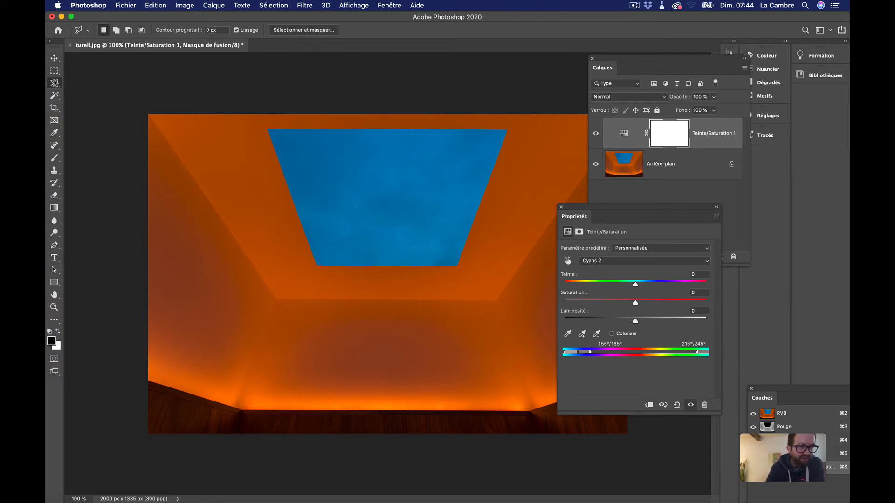
left_click(268, 130)
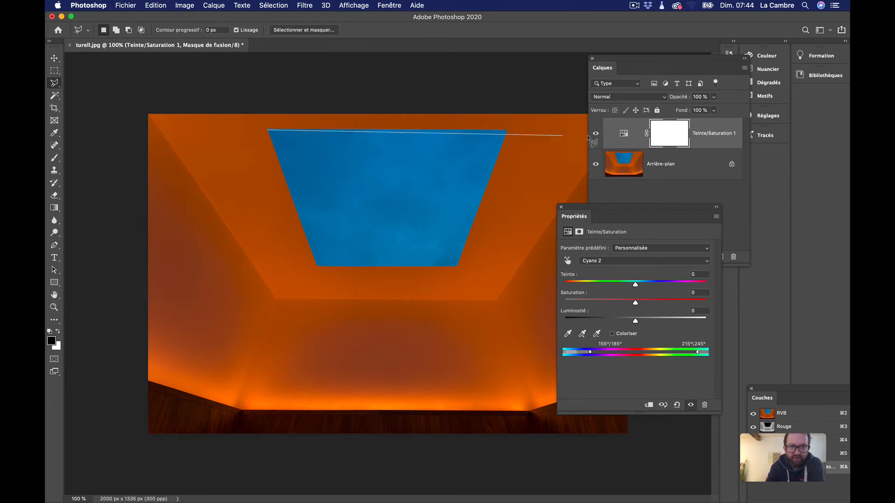
left_click(507, 131)
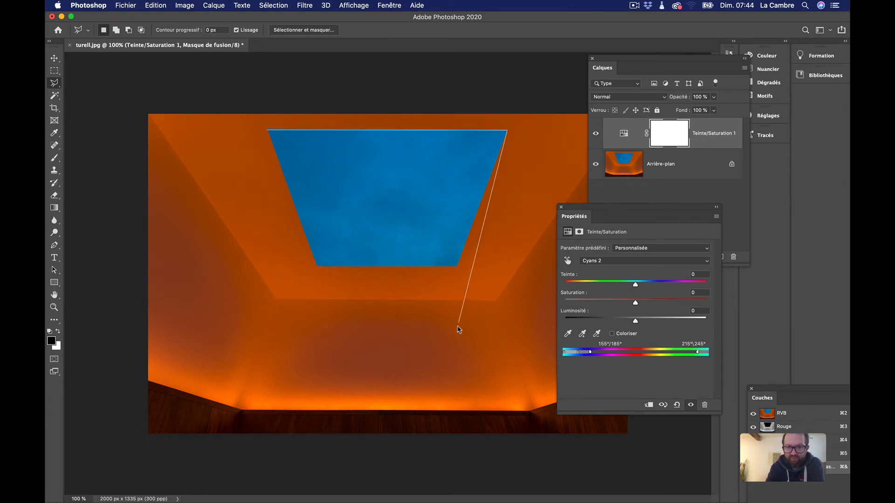
left_click(457, 268)
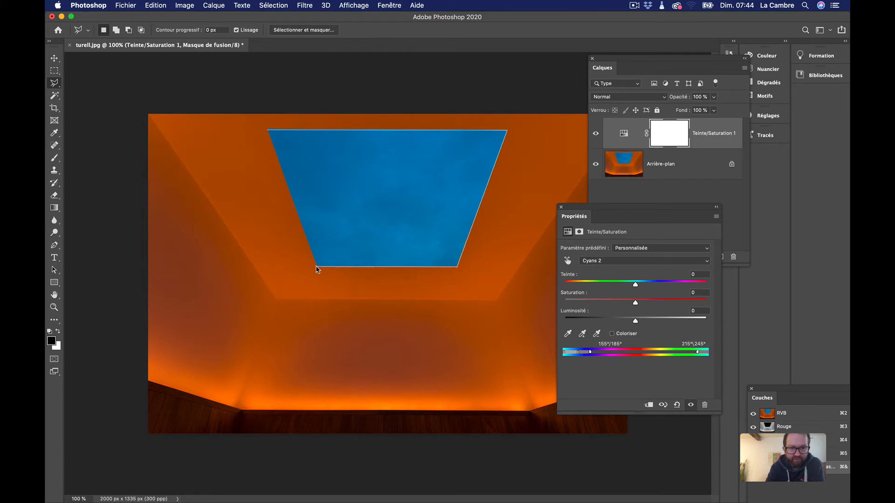
left_click(316, 269)
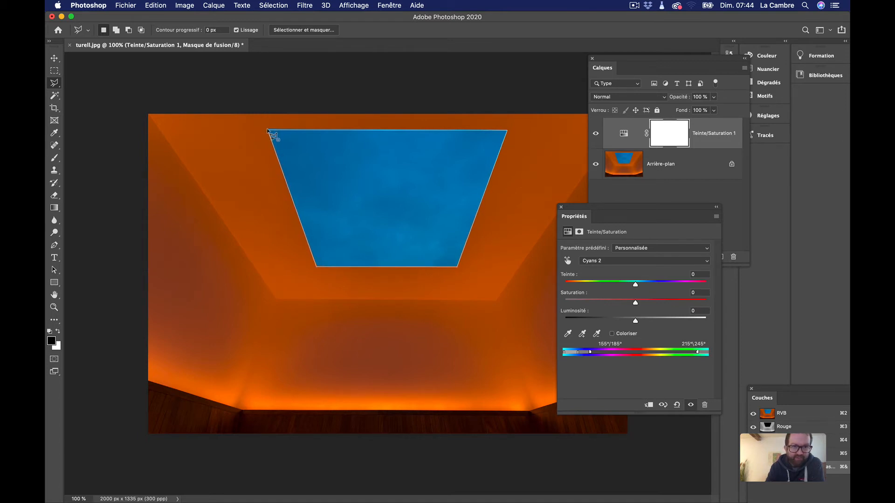
left_click(269, 131)
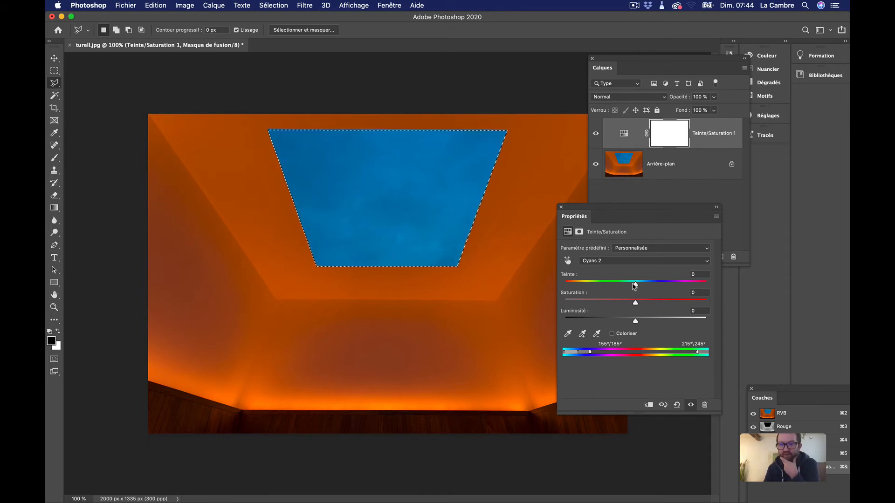
Step: Test a Teinte of +12 on the Cyans 2 range and +7 on the Global range with the sky selection active
mouse_move(634, 286)
left_mouse_down()
mouse_move(618, 286)
mouse_move(643, 285)
left_mouse_up()
left_click(636, 261)
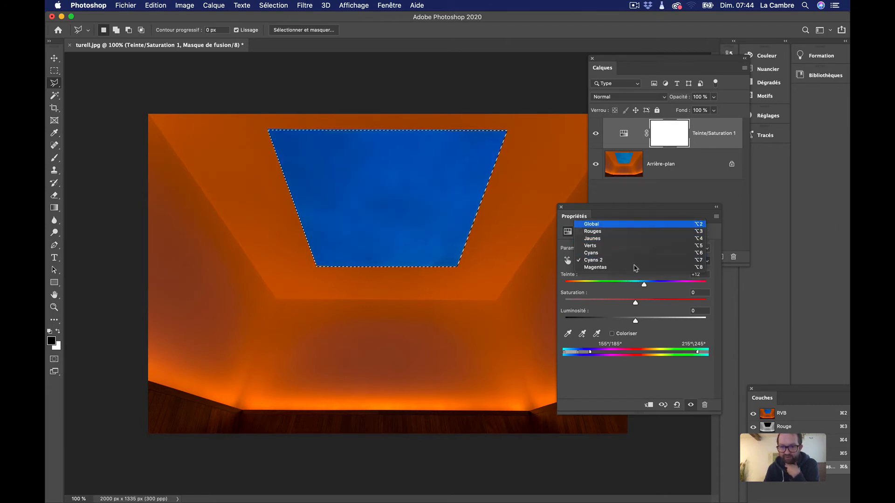
left_click(592, 224)
mouse_move(638, 285)
left_mouse_down()
mouse_move(655, 286)
mouse_move(641, 286)
left_mouse_up()
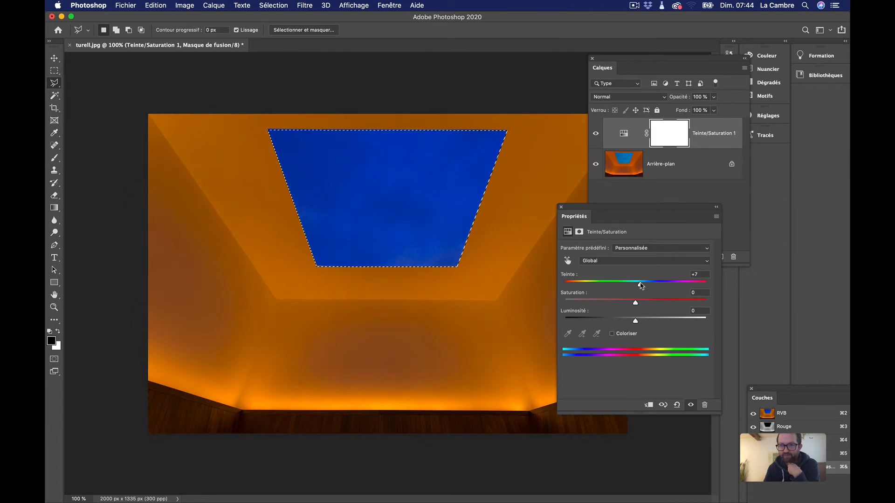
Step: Delete the existing Teinte/Saturation layer and add a new Teinte/Saturation adjustment layer from the active sky selection
left_click_drag(638, 209, 535, 274)
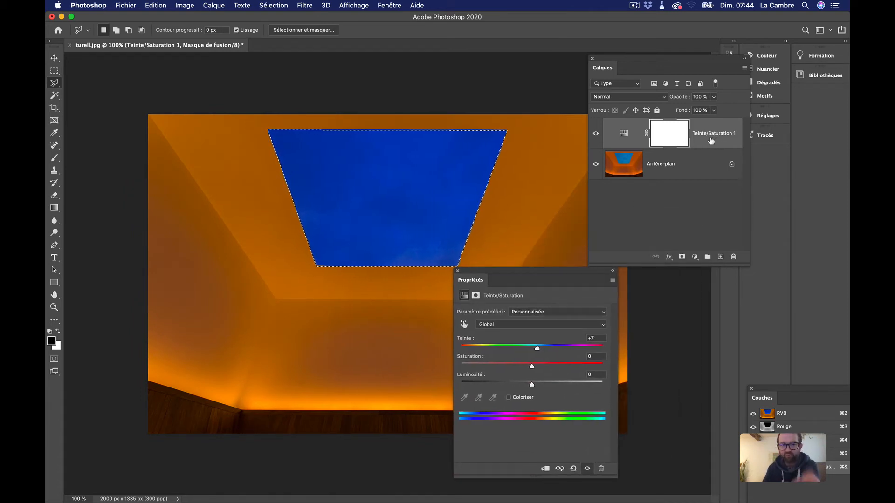
left_click_drag(717, 140, 733, 256)
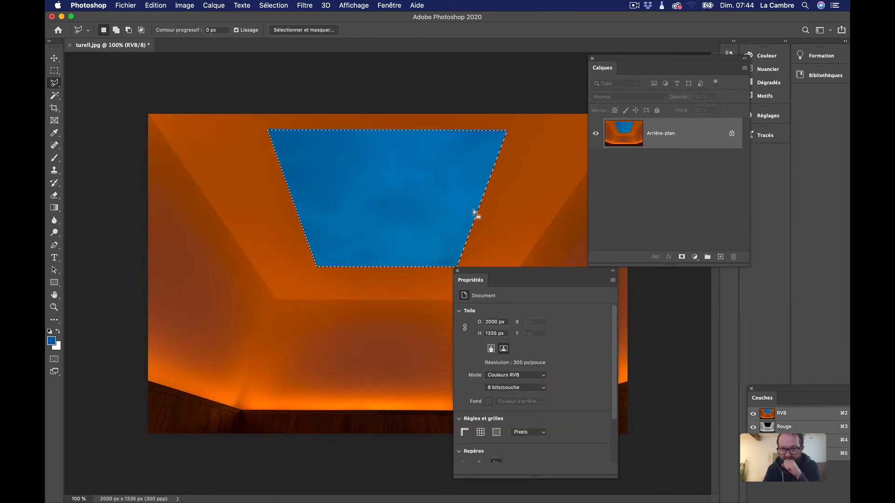
left_click_drag(534, 274, 151, 222)
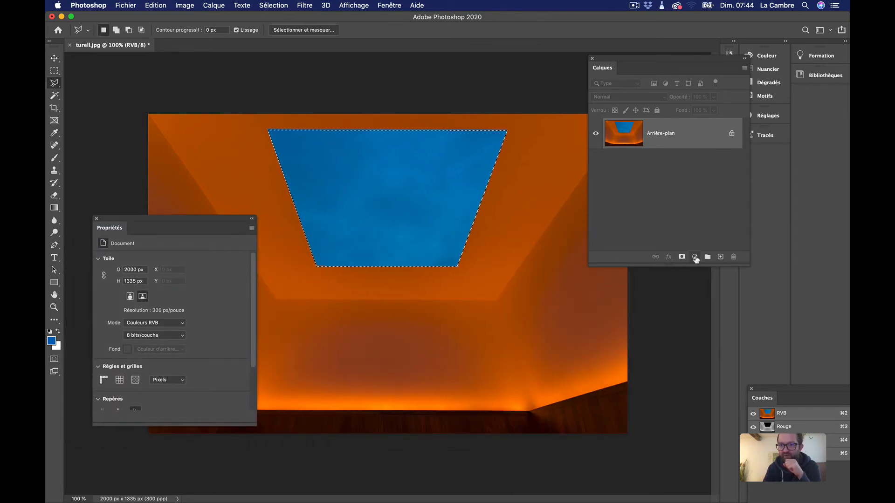
left_click(695, 257)
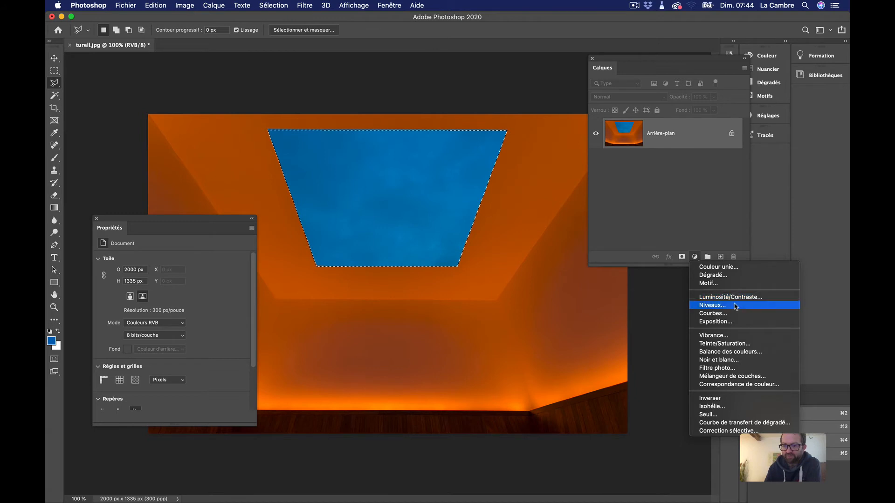
left_click(733, 345)
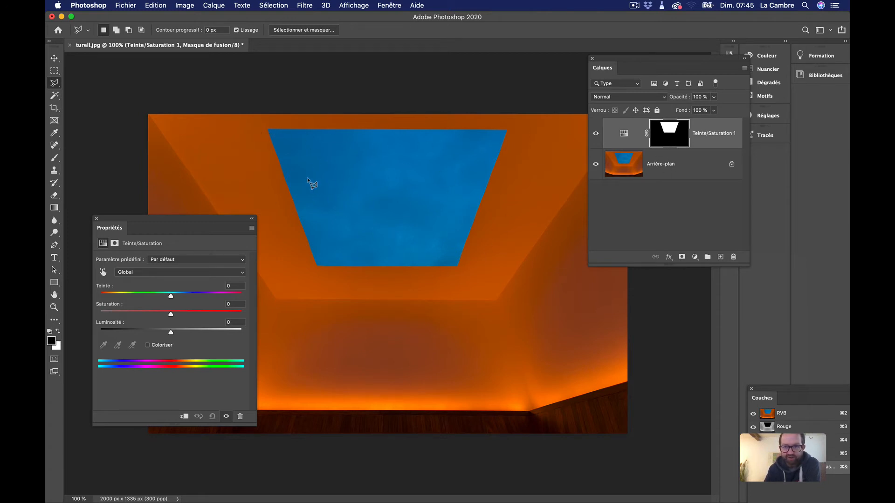
Step: View the adjustment layer's mask on its own in the canvas, then load it as a selection and deselect it
left_click(674, 138, "alt")
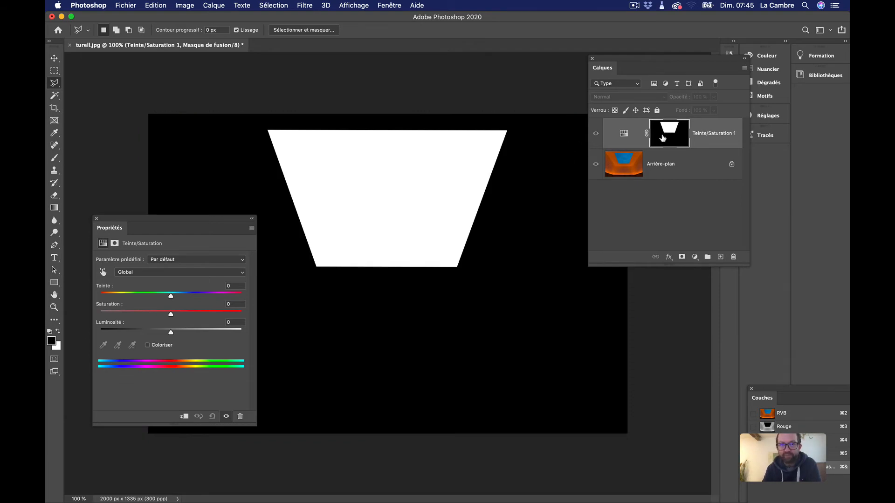
left_click(662, 138, "alt")
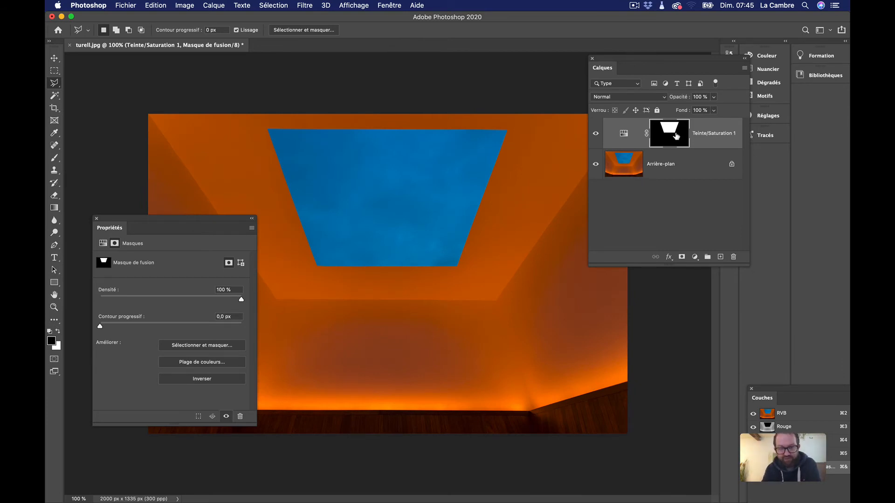
left_click_drag(674, 140, 677, 142)
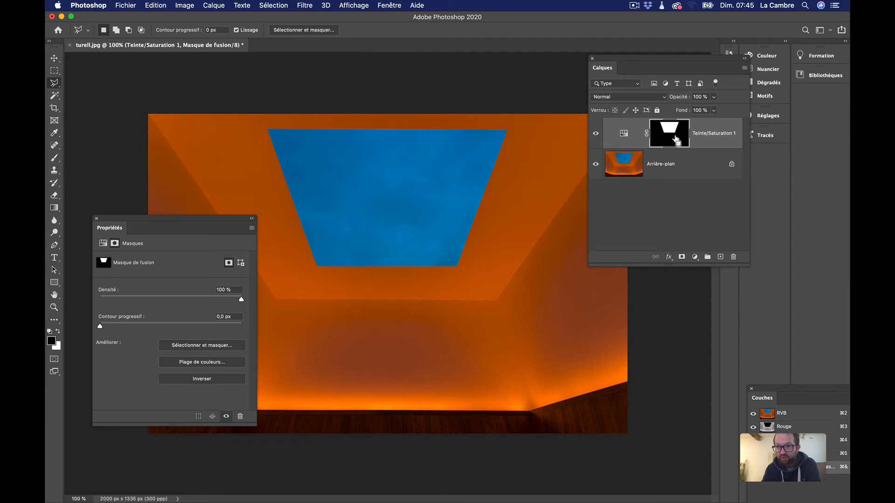
left_click(677, 142, "super")
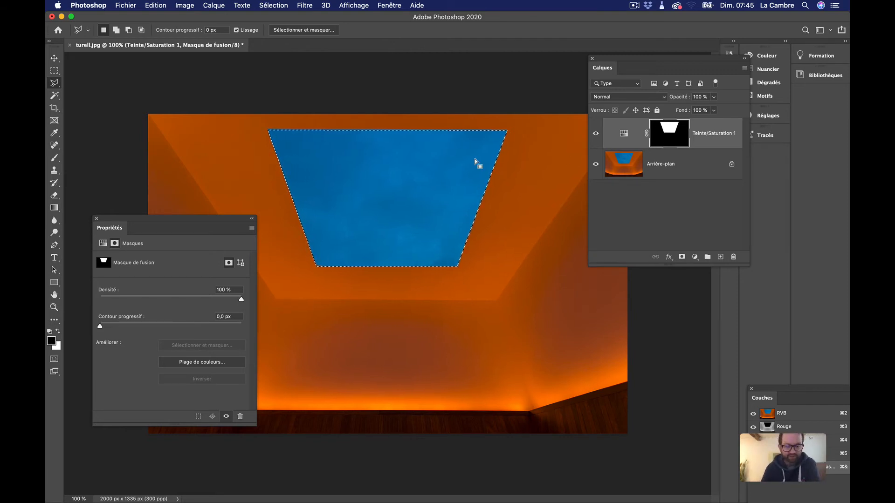
key("super+d")
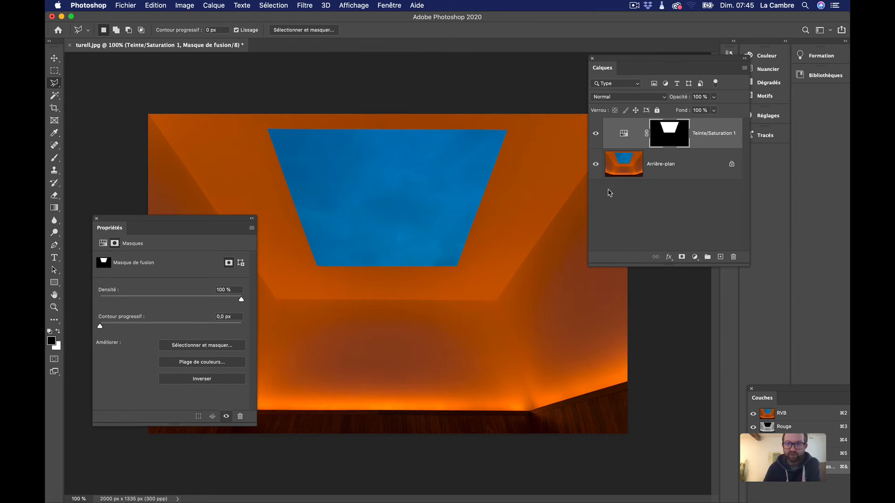
Step: Return to the adjustment layer's Teinte/Saturation settings and set the Global Teinte to +29 to recolour the masked sky
left_click(624, 136)
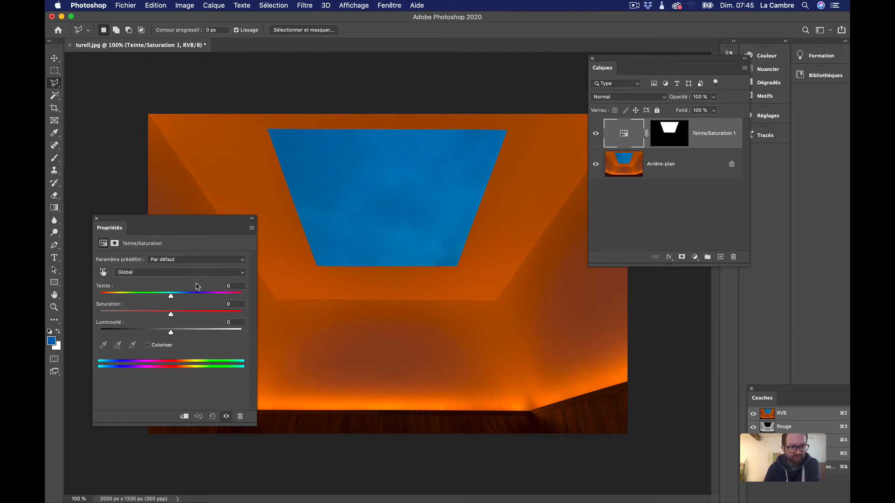
left_click_drag(169, 223, 580, 228)
left_click_drag(582, 303, 603, 303)
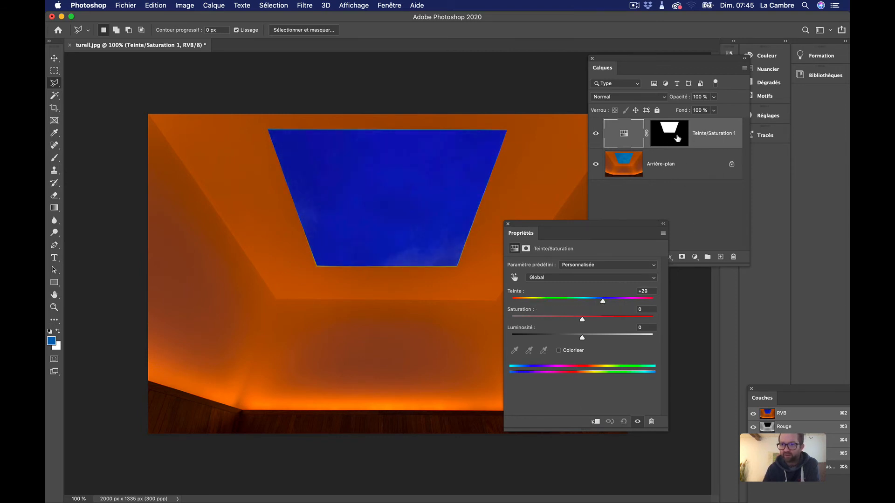
Step: Set the Global Teinte of the Teinte/Saturation adjustment layer to +1
left_click_drag(603, 302, 583, 302)
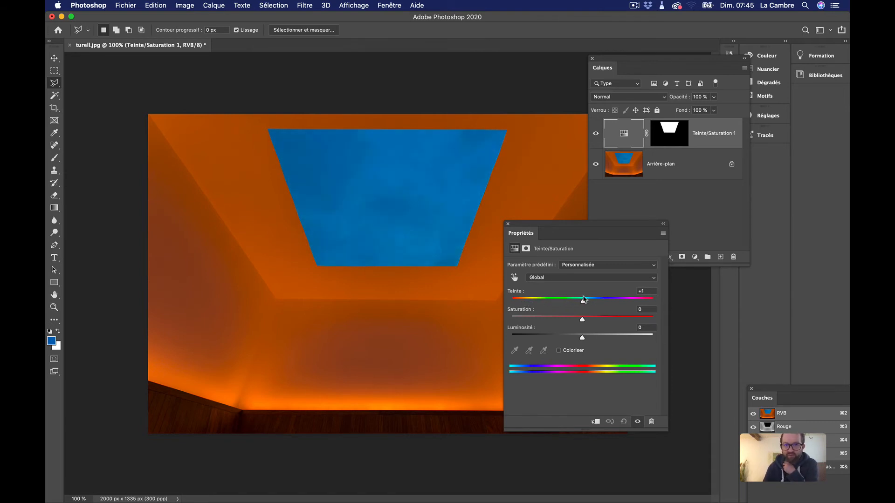
left_click(699, 138)
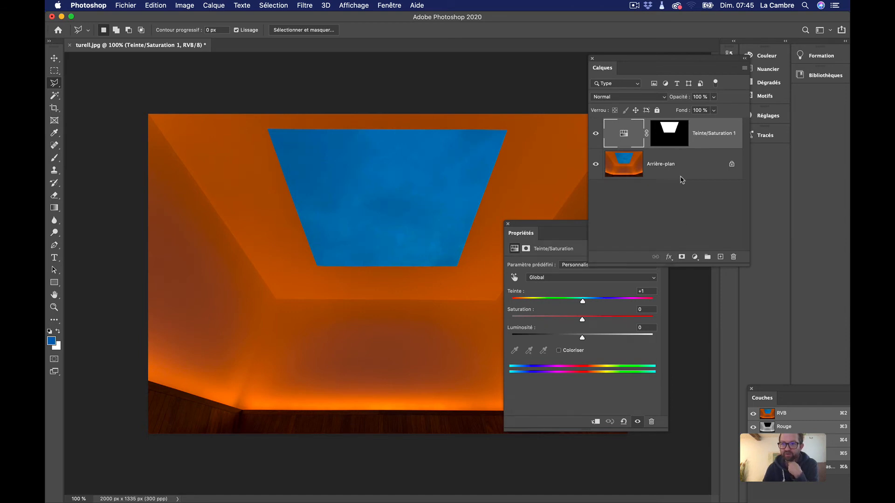
Step: Fill the sky area of the adjustment layer's mask with a vertical black-to-white gradient using its selection, view the mask alone and deselect
left_click(674, 133, "super")
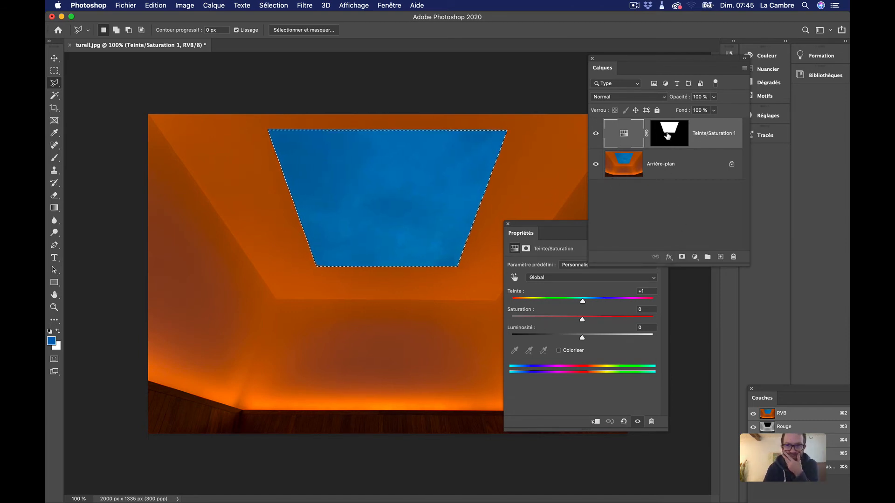
left_click(676, 147)
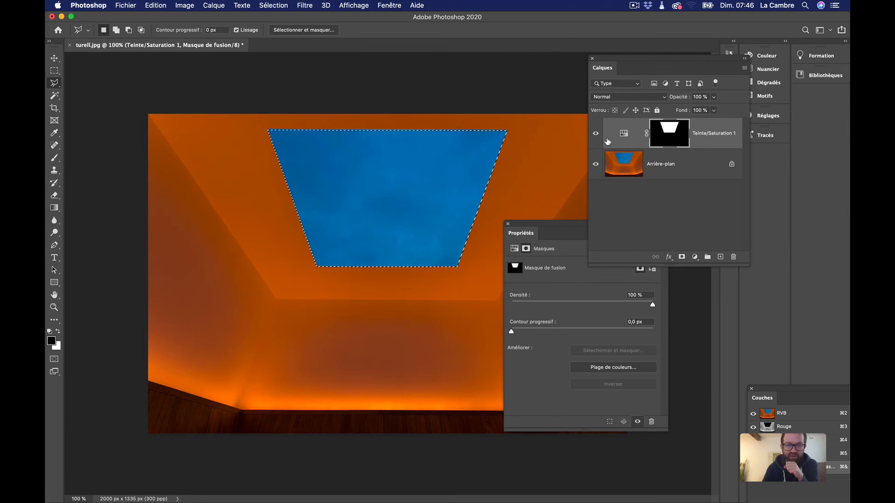
left_click(54, 208)
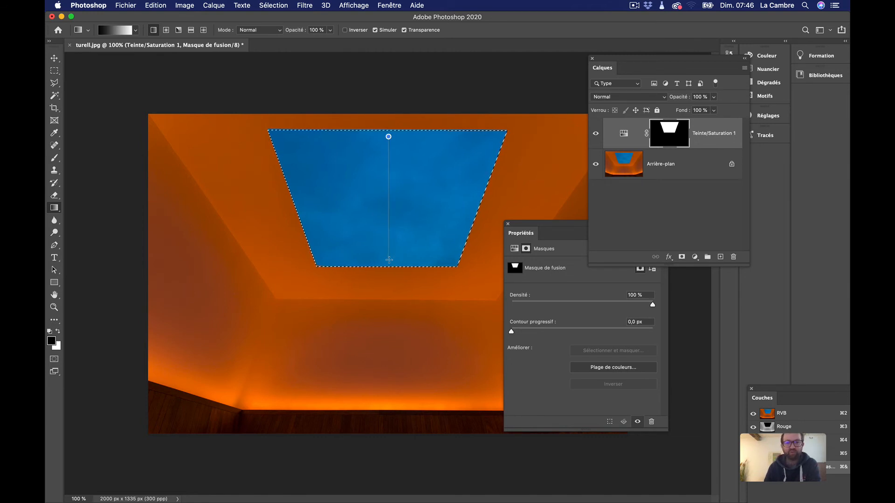
left_click_drag(396, 261, 396, 261)
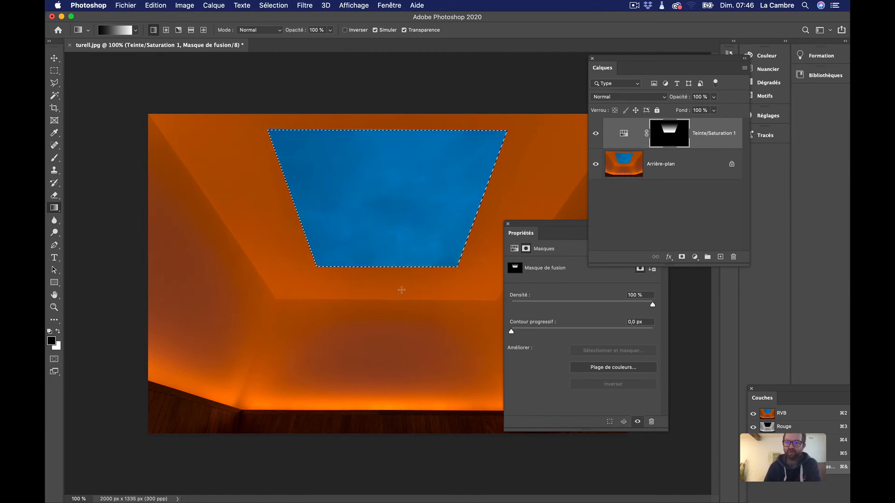
left_click(672, 136, "alt")
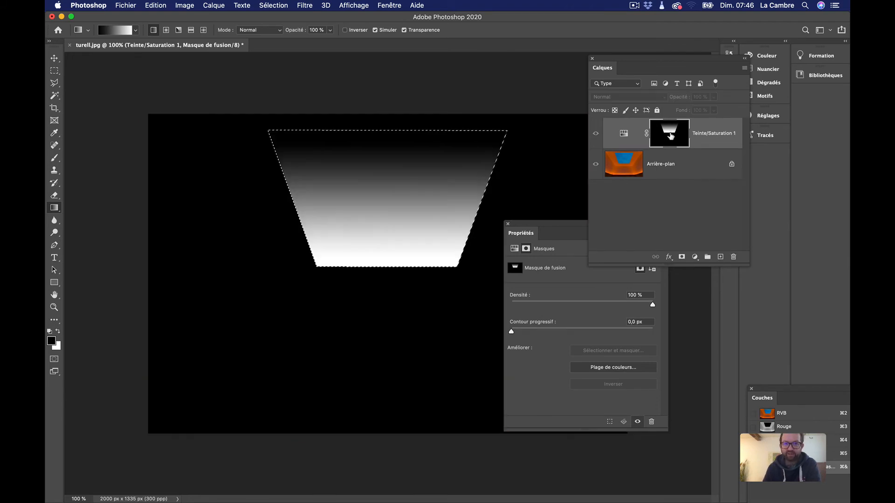
key("super+d")
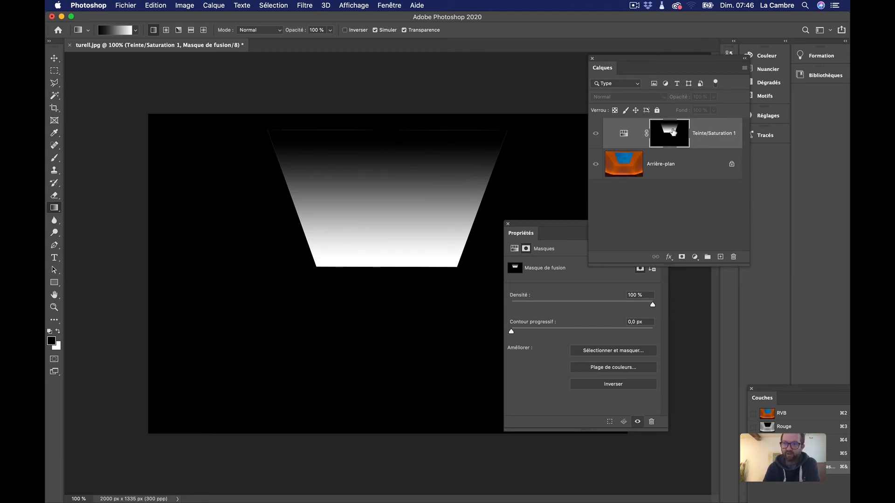
Step: Set the adjustment layer's Global Teinte to -74, view its gradient mask on its own and return to the image
left_click(624, 134)
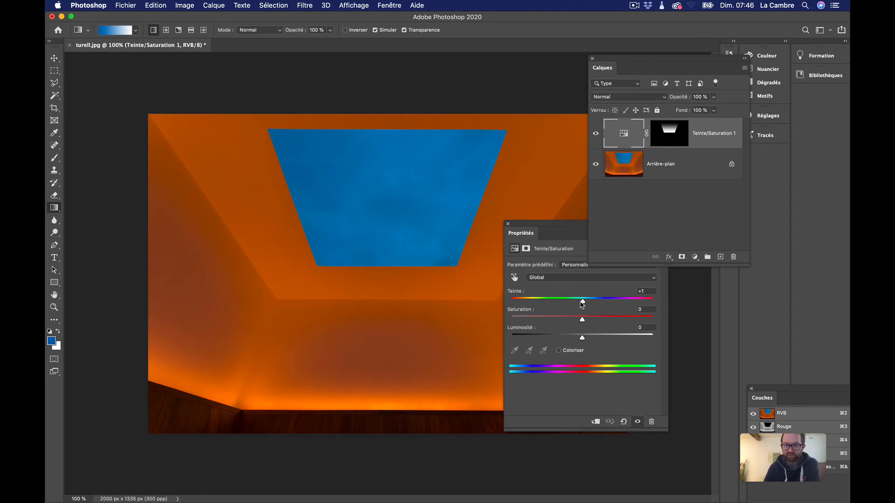
left_click_drag(582, 304, 543, 301)
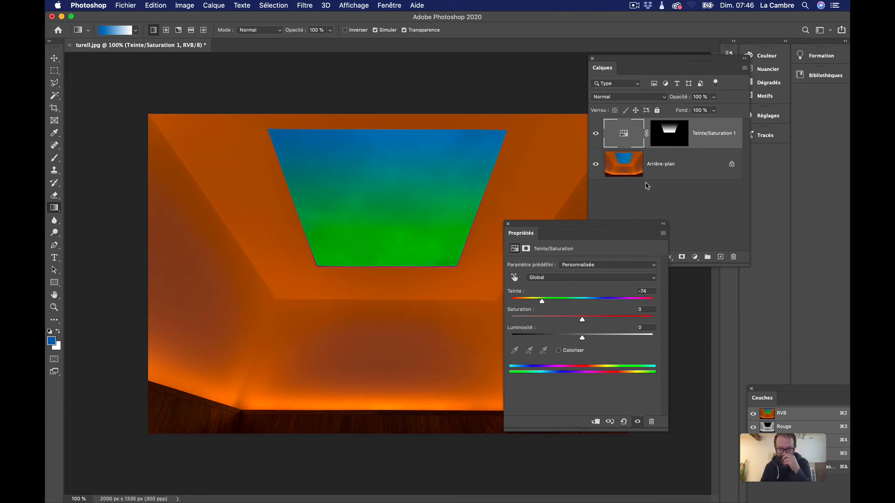
left_click(669, 135, "alt")
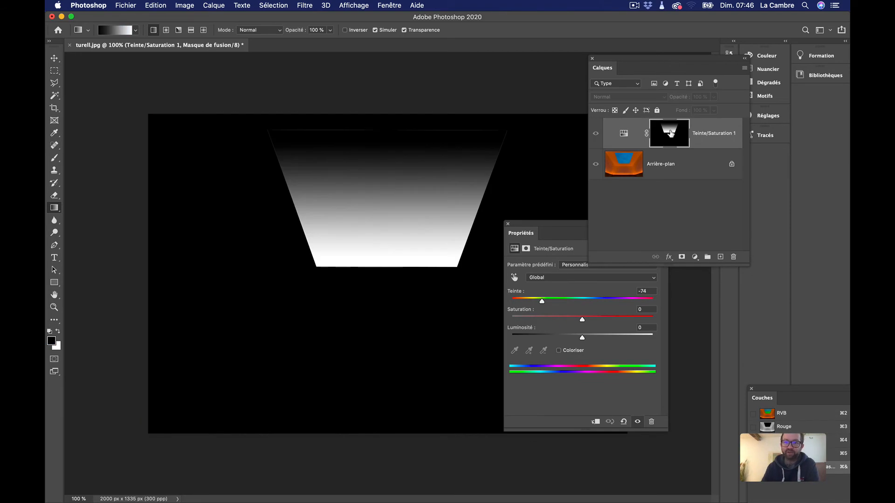
left_click(674, 141, "alt")
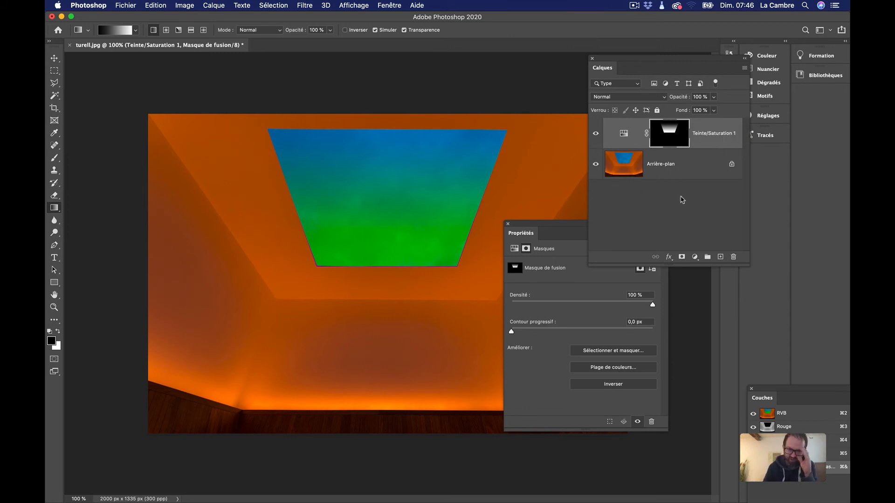
Step: Copy a rectangular area of about 1000 × 910 px from Arrière-plan and paste it as a new layer above it
left_click(671, 174)
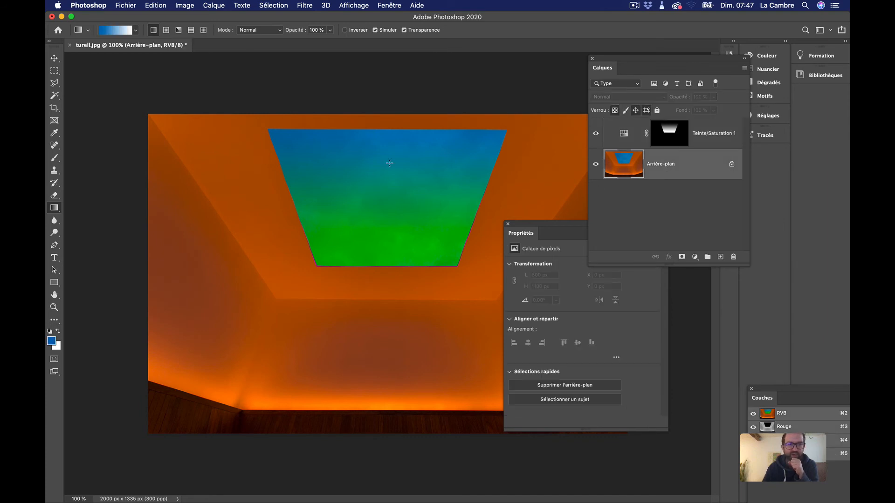
left_click(54, 71)
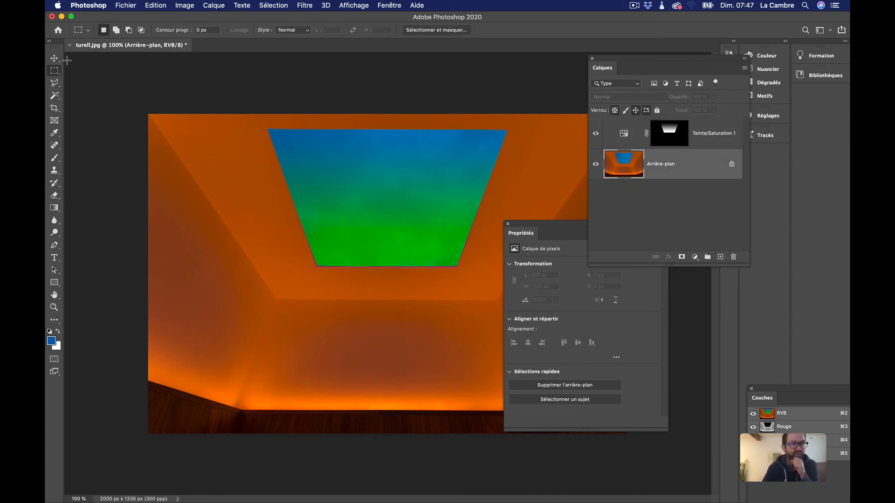
left_click_drag(200, 170, 439, 387)
key("super+c")
key("super+v")
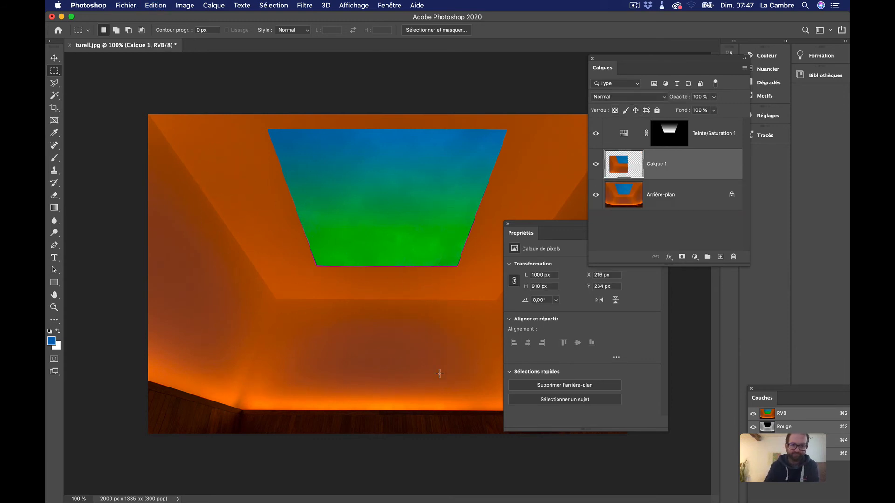
Step: Move the pasted layer Calque 1 to about X 754, Y 185 px and place a duplicate at about X 78, Y 409 px
left_click(54, 58)
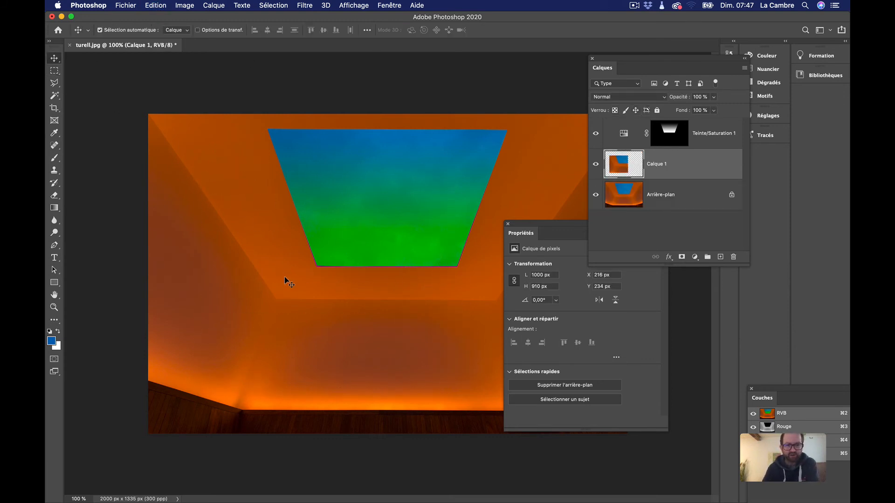
left_click_drag(285, 277, 406, 295)
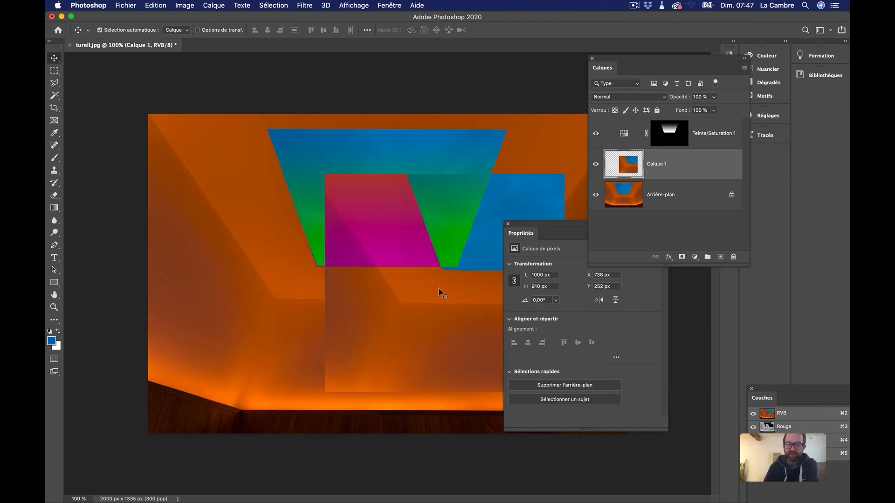
left_click_drag(538, 223, 704, 293)
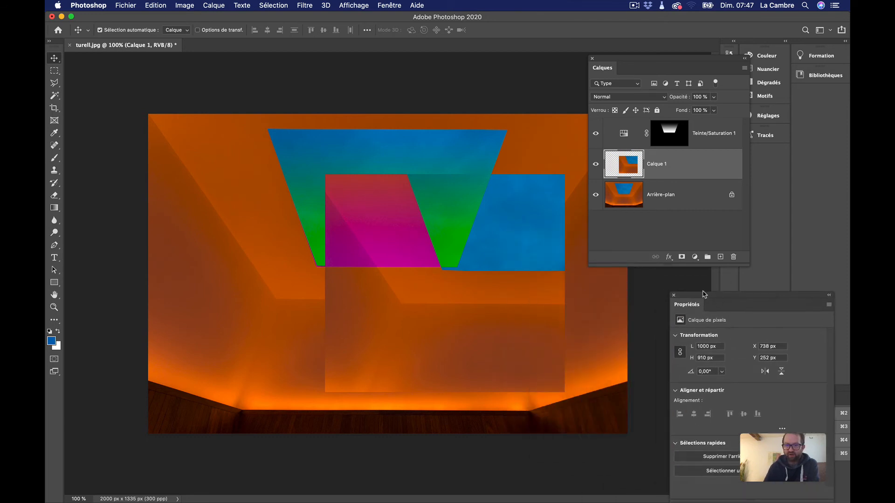
mouse_move(485, 282)
left_mouse_down()
mouse_move(485, 336)
mouse_move(499, 297)
mouse_move(492, 282)
left_mouse_up()
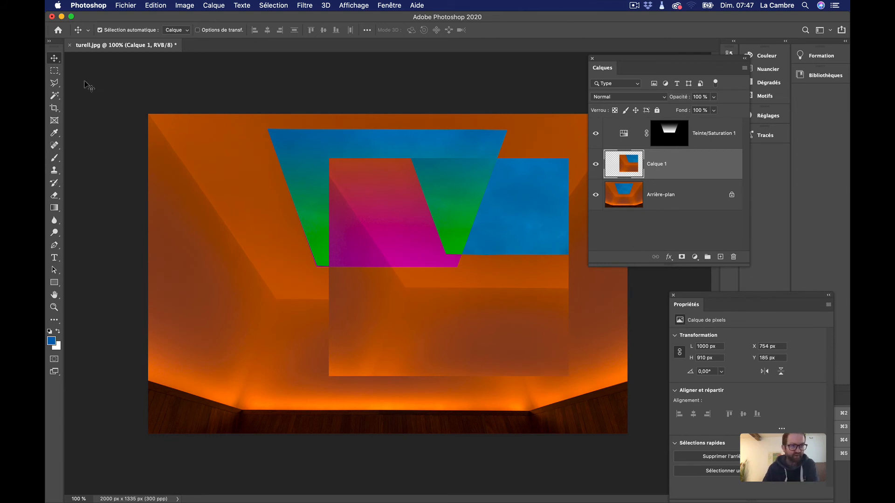
left_click_drag(396, 291, 245, 310)
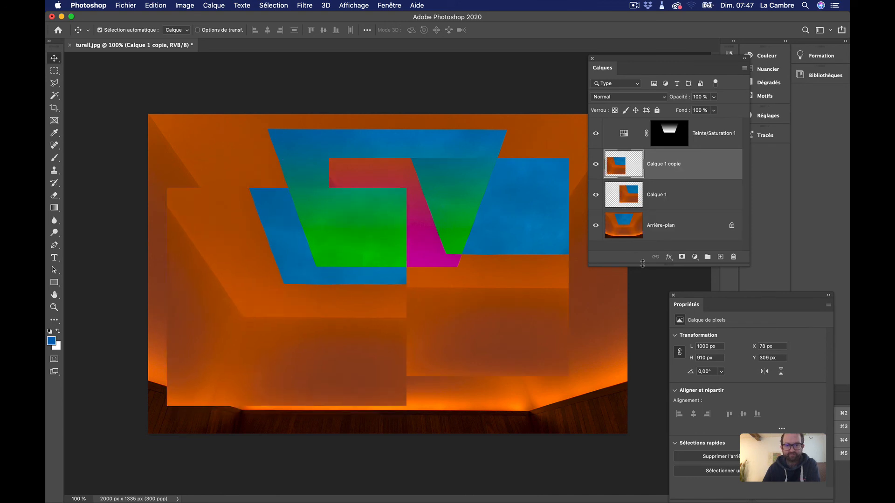
left_click_drag(373, 310, 372, 334)
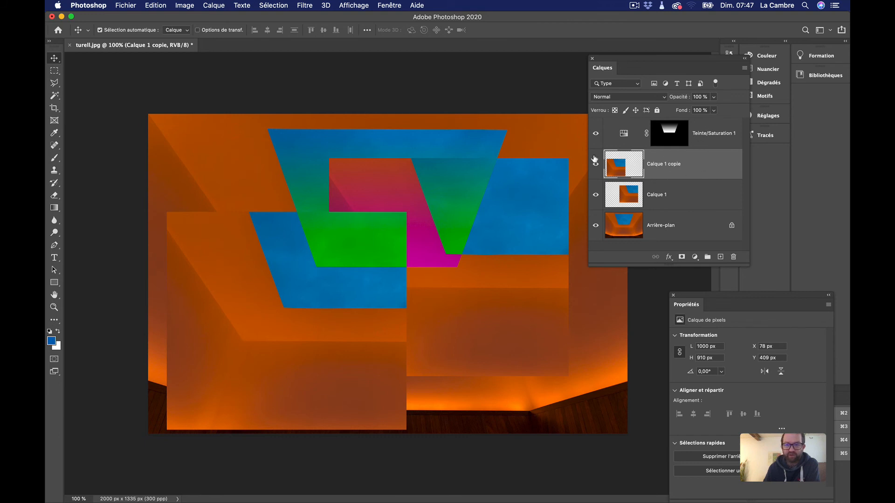
Step: Clip the Teinte/Saturation adjustment to Calque 1 copie and delete the Calque 1 layer
left_click(715, 137)
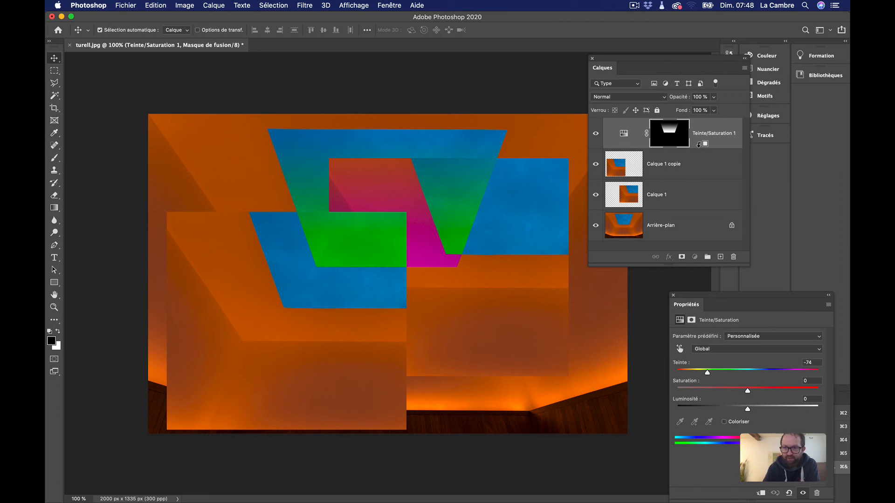
left_click(698, 146, "alt")
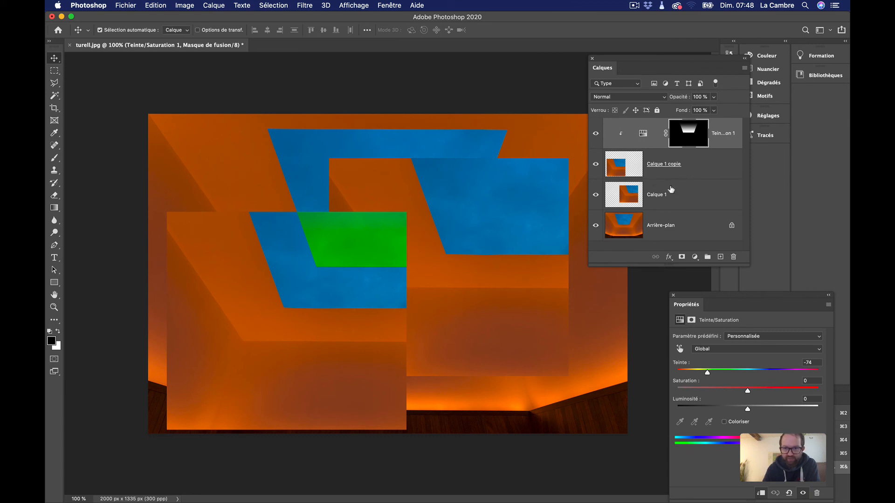
left_click_drag(659, 191, 733, 257)
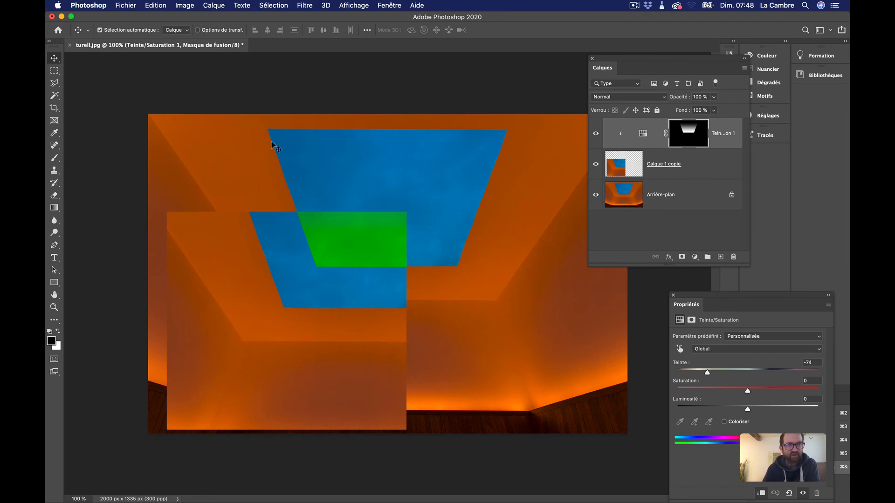
Step: Move Calque 1 copie over the sky opening to about X 252, Y 213 px with the adjustment clipped to it
left_click_drag(259, 326, 307, 259)
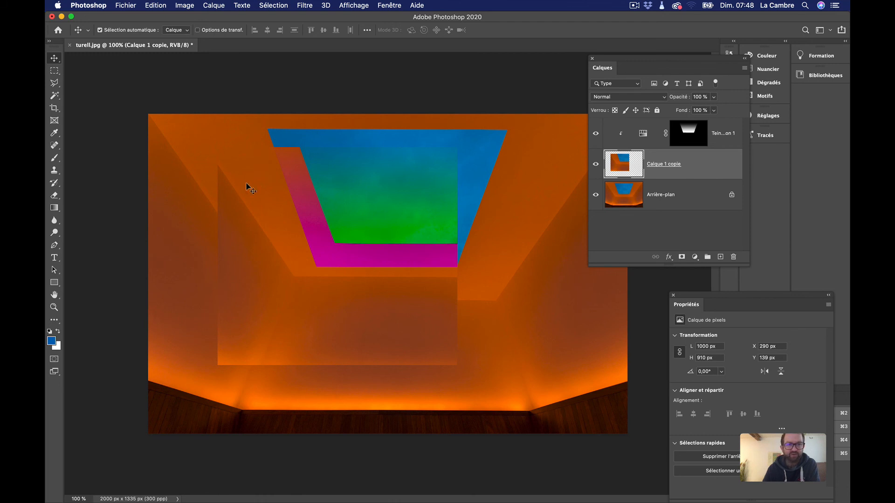
left_click_drag(248, 186, 242, 212)
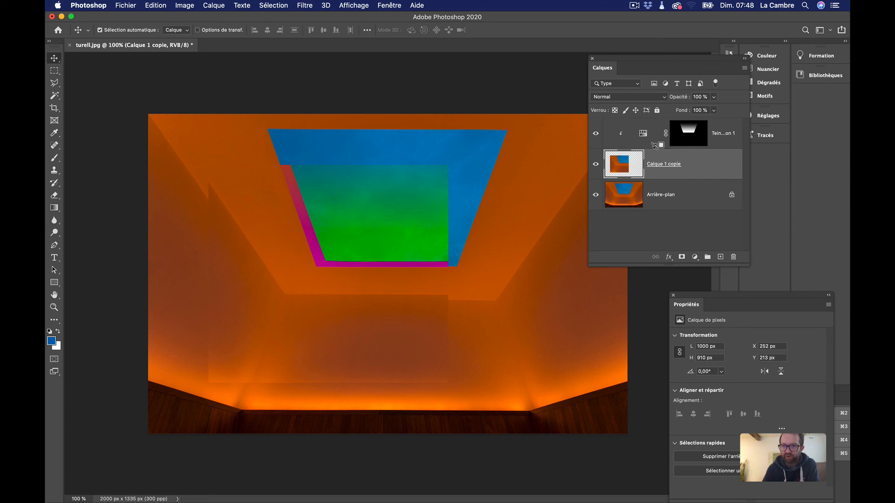
Step: Release the Teinte/Saturation adjustment's clipping and move Calque 1 copie to about X -48, Y 89 px
left_click(654, 147, "alt")
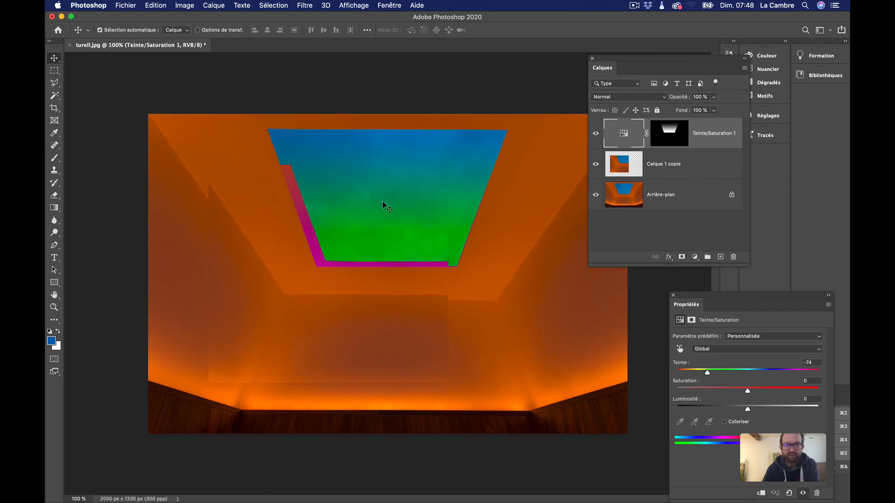
left_click_drag(271, 266, 196, 235)
left_click_drag(324, 216, 325, 216)
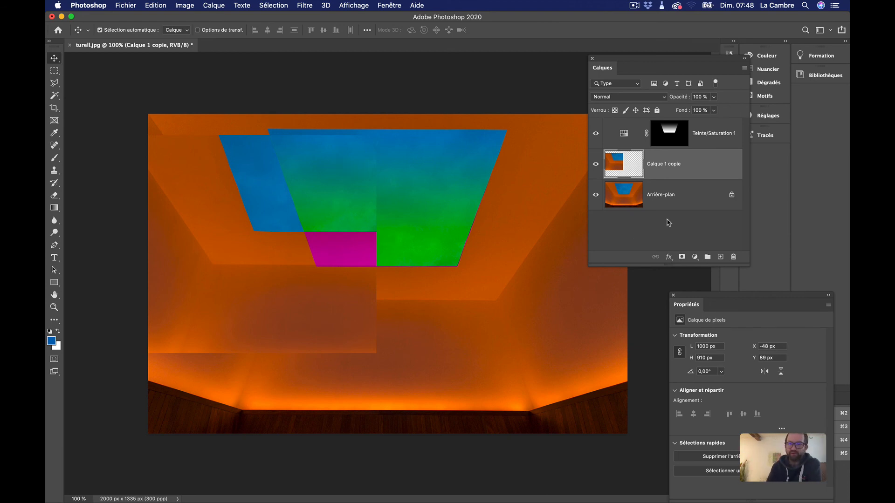
Step: Clip the Teinte/Saturation adjustment to Calque 1 copie again, move the copy to about X 558, Y 109 px and shift the adjustment's mask
left_click(643, 145, "alt")
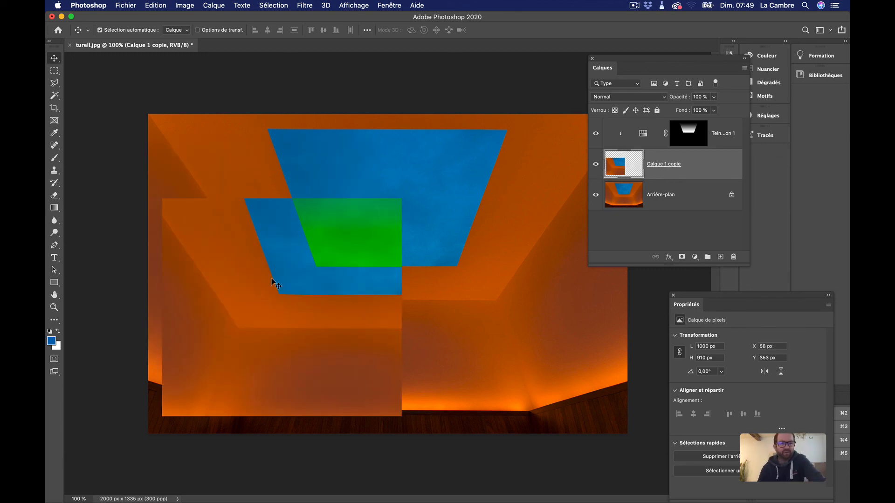
left_click_drag(242, 316, 259, 255)
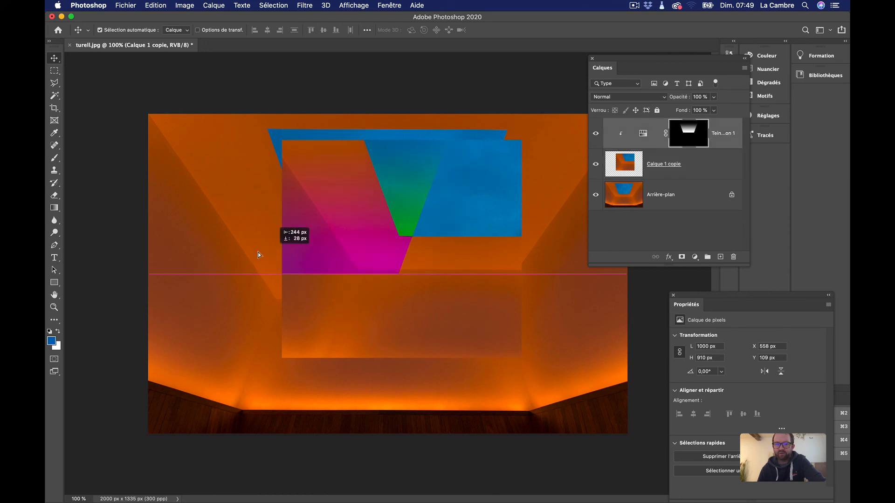
Step: Add a Noir et blanc adjustment layer above all layers and review the direct image Réglages for comparison
left_click(695, 257)
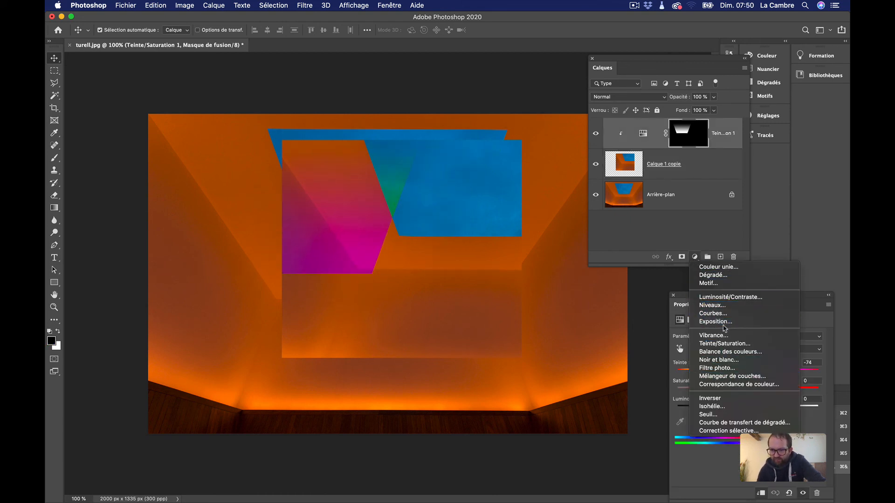
left_click(735, 360)
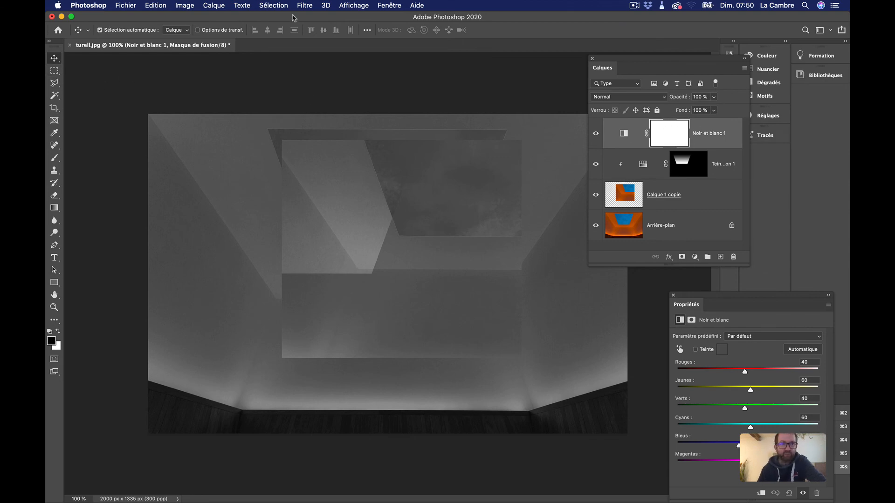
left_click(191, 4)
mouse_move(247, 34)
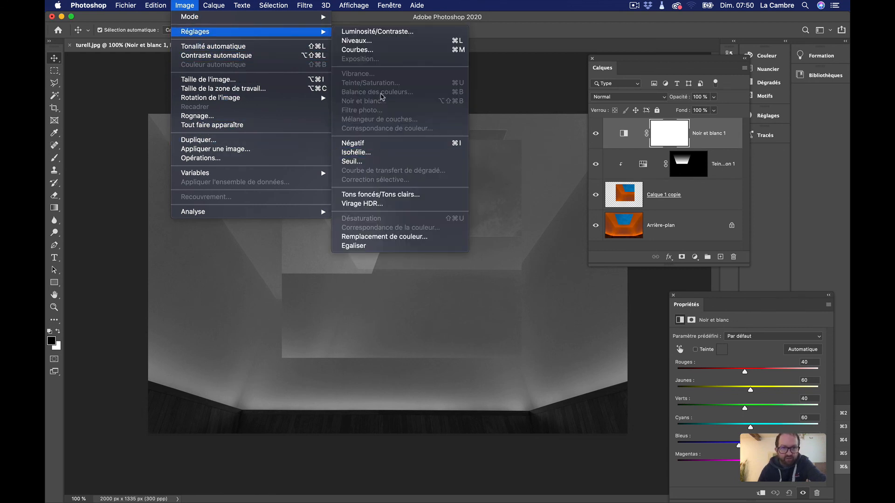
Step: Draw a diagonal black-to-white linear gradient on the Noir et blanc mask, from the image's upper-left area to its lower-right area
left_click(670, 140)
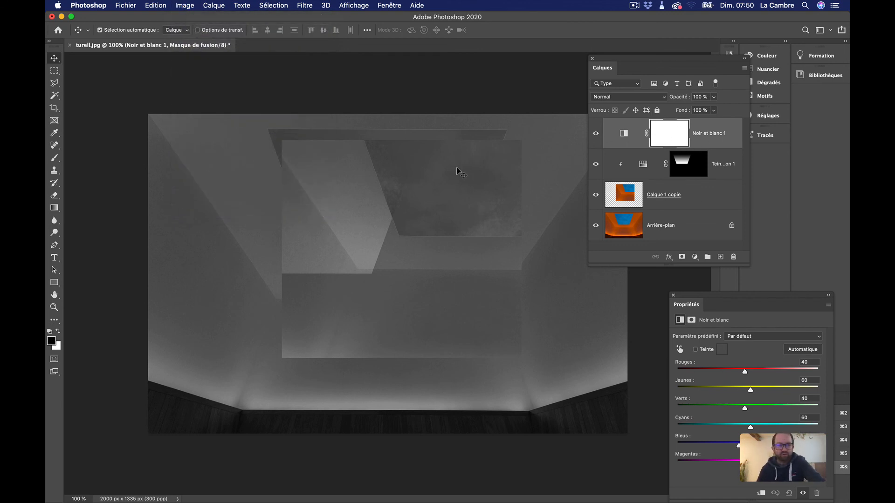
left_click(54, 208)
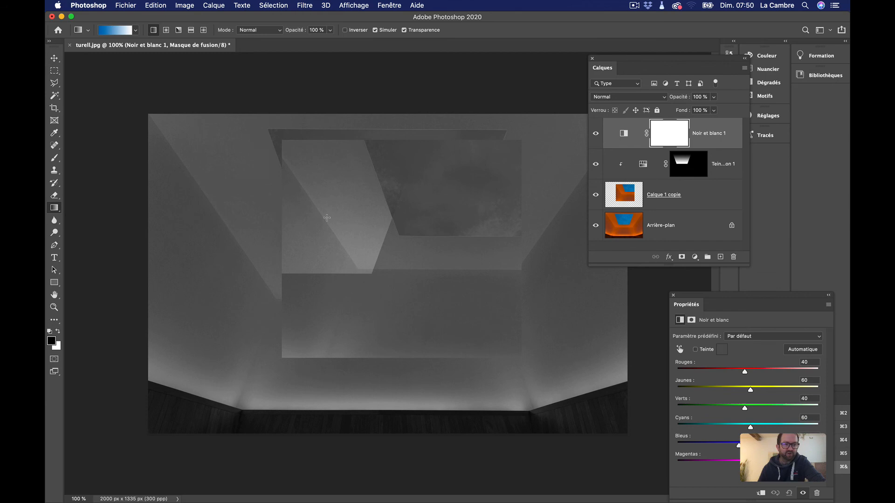
left_click(687, 135)
left_click_drag(194, 125, 568, 404)
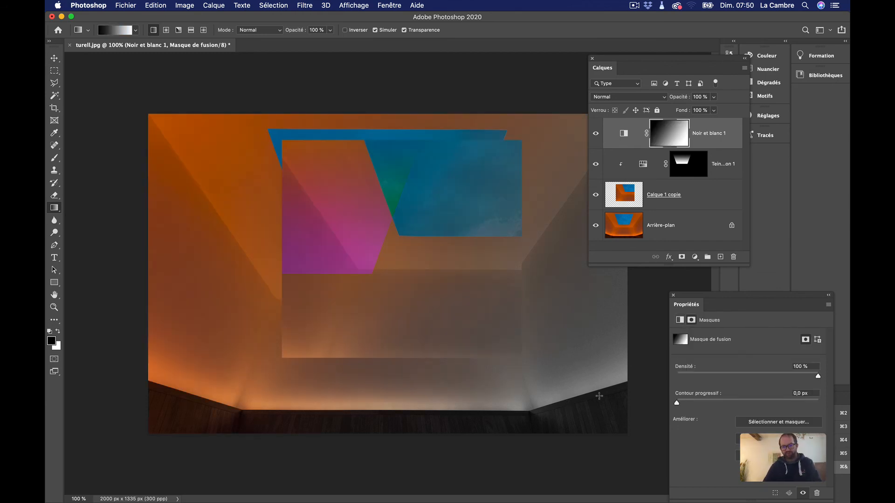
Step: Select the rectangle covered by Calque 1 copie and paint white across its lower part on the Noir et blanc mask
left_click(55, 71)
left_click_drag(282, 356, 521, 139)
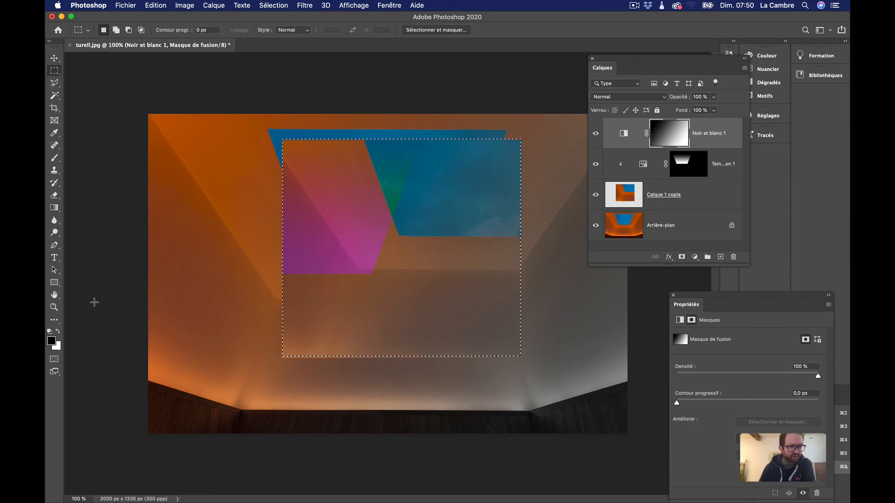
key("x")
left_click(54, 158)
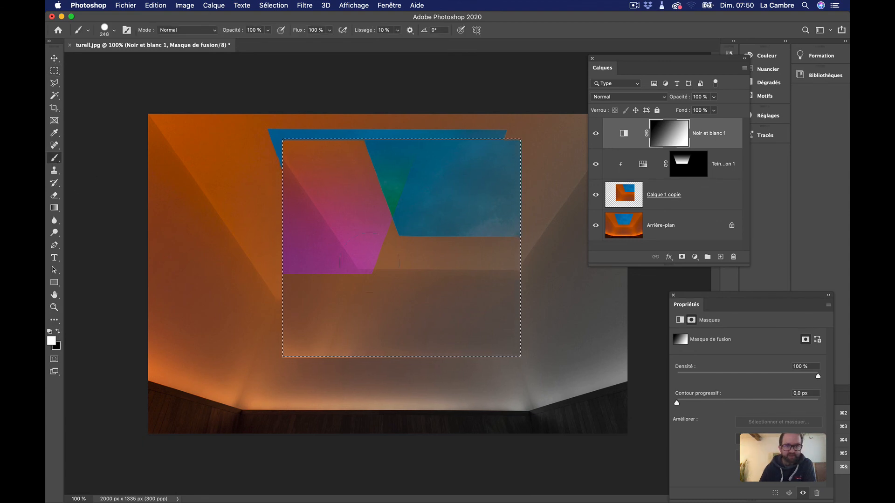
mouse_move(420, 279)
left_mouse_down()
mouse_move(354, 299)
mouse_move(466, 327)
left_mouse_up()
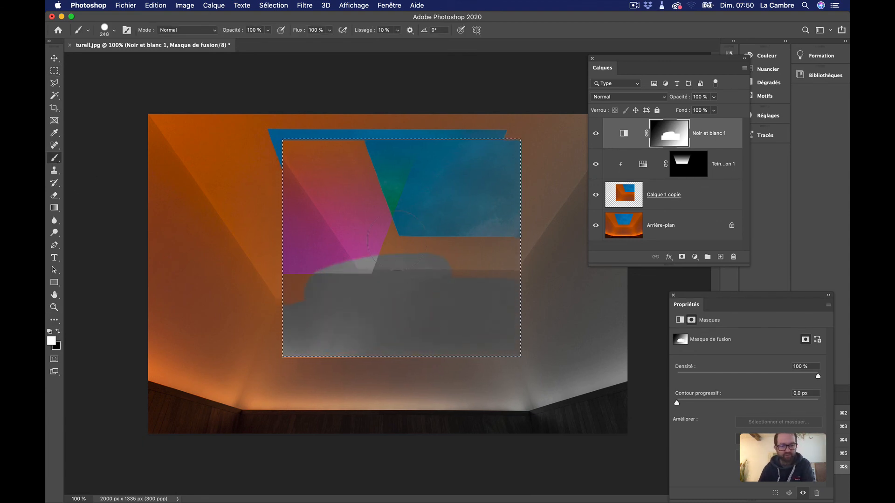
Step: Paint the whole selected rectangle black on the Noir et blanc mask, deselect it, and briefly view the mask on its own
key("x")
mouse_move(436, 292)
left_mouse_down()
mouse_move(496, 312)
mouse_move(345, 352)
mouse_move(393, 342)
mouse_move(460, 304)
mouse_move(404, 285)
mouse_move(218, 284)
mouse_move(467, 200)
mouse_move(467, 173)
mouse_move(354, 151)
mouse_move(501, 158)
left_mouse_up()
key("super+d")
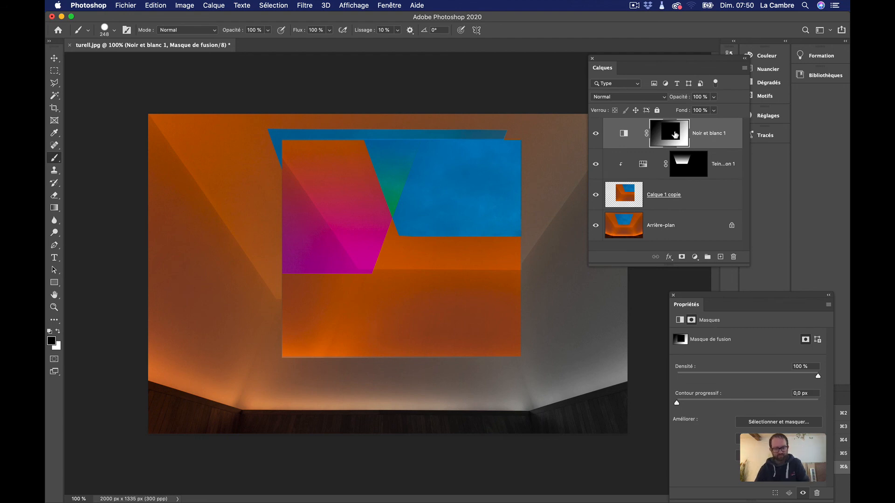
left_click(674, 134, "alt")
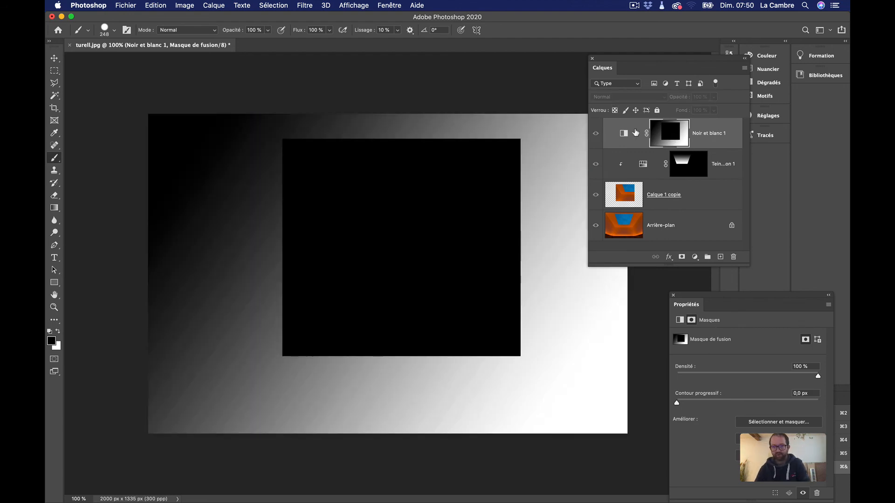
left_click(672, 138, "alt")
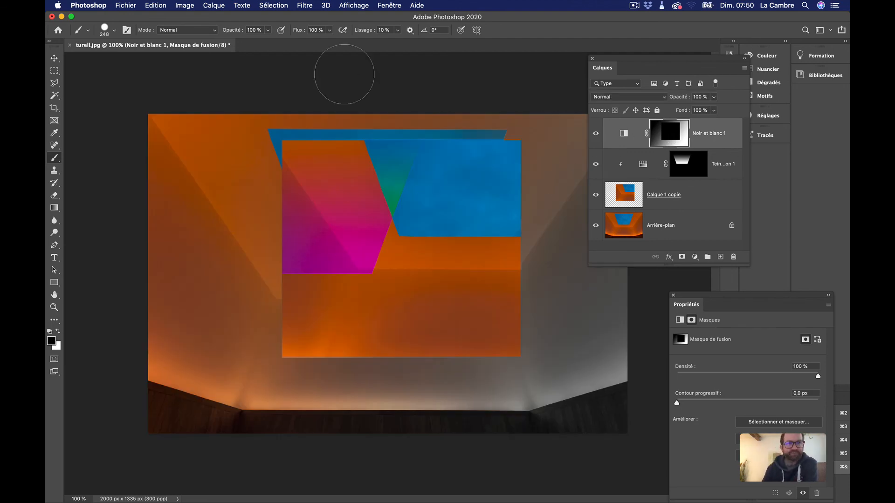
left_click(632, 6)
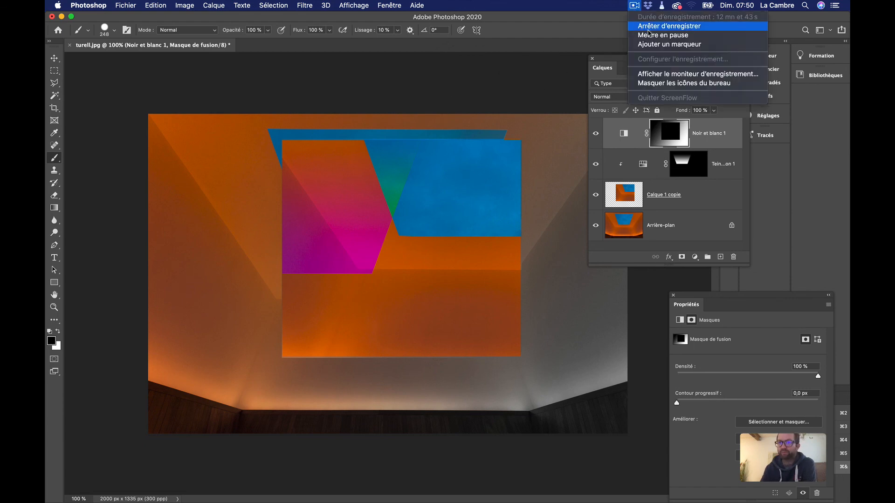